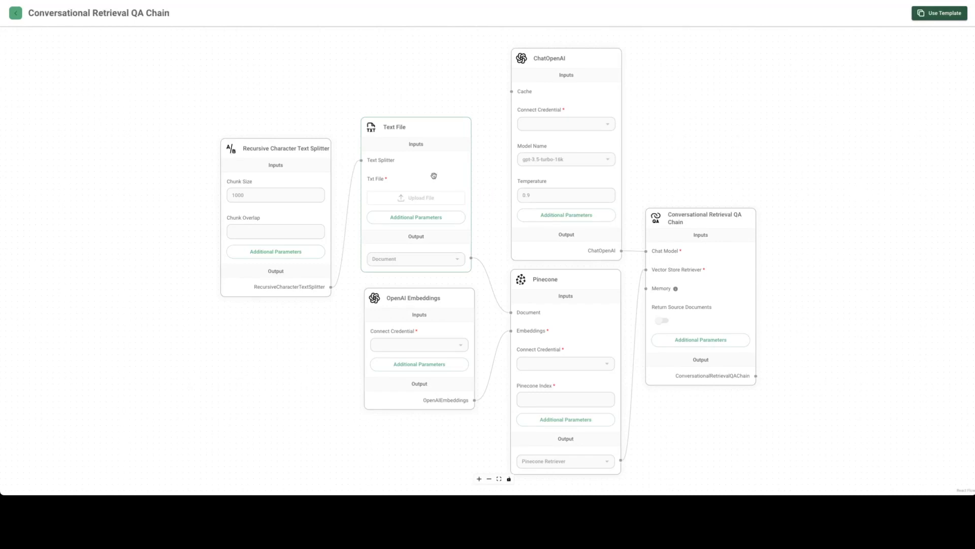
# Delete the Text File and Pinecone nodes in the Conversational Retrieval QA Chain template preview.
pyautogui.press('Delete')
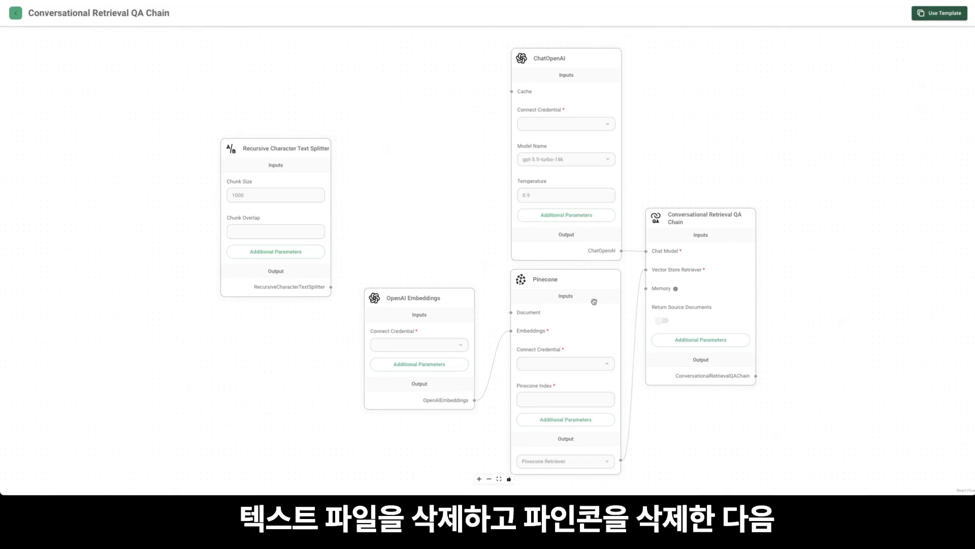
pyautogui.click(592, 316)
pyautogui.press('Delete')
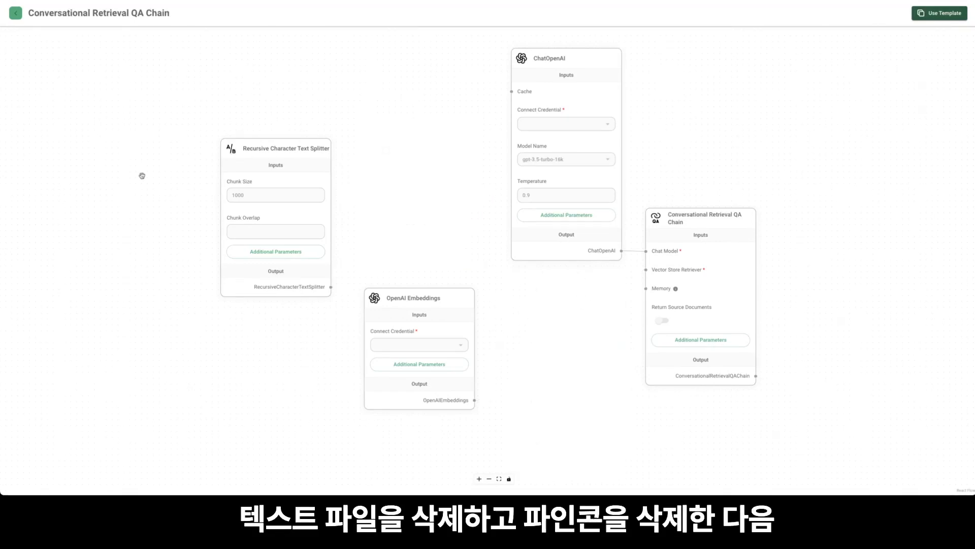
# Create a chatflow from the Conversational Retrieval QA Chain template and remove its Text File and Pinecone nodes.
pyautogui.click(936, 16)
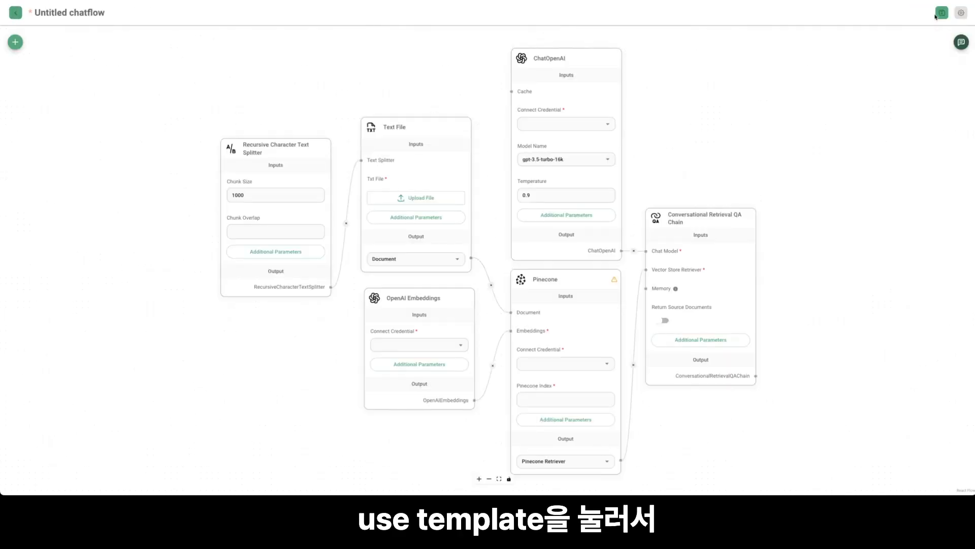
pyautogui.click(425, 161)
pyautogui.press('Delete')
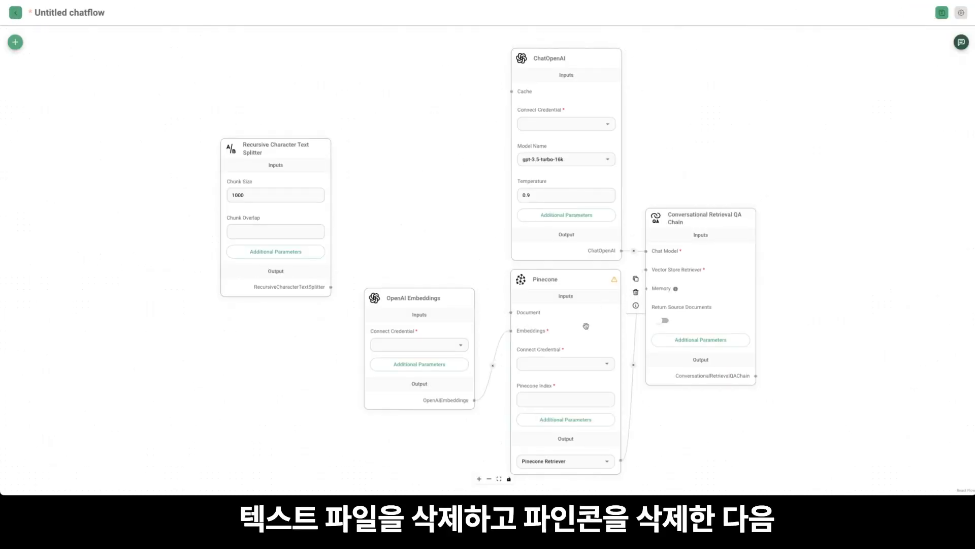
pyautogui.click(584, 326)
pyautogui.press('Delete')
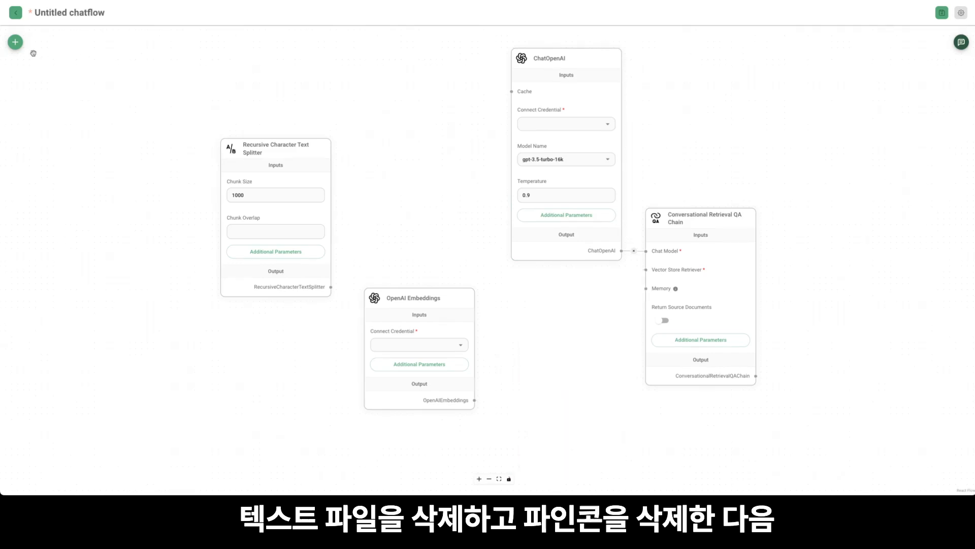
# Add a Pdf File document loader to the template-based chatflow, in the space above the OpenAI Embeddings node.
pyautogui.click(15, 42)
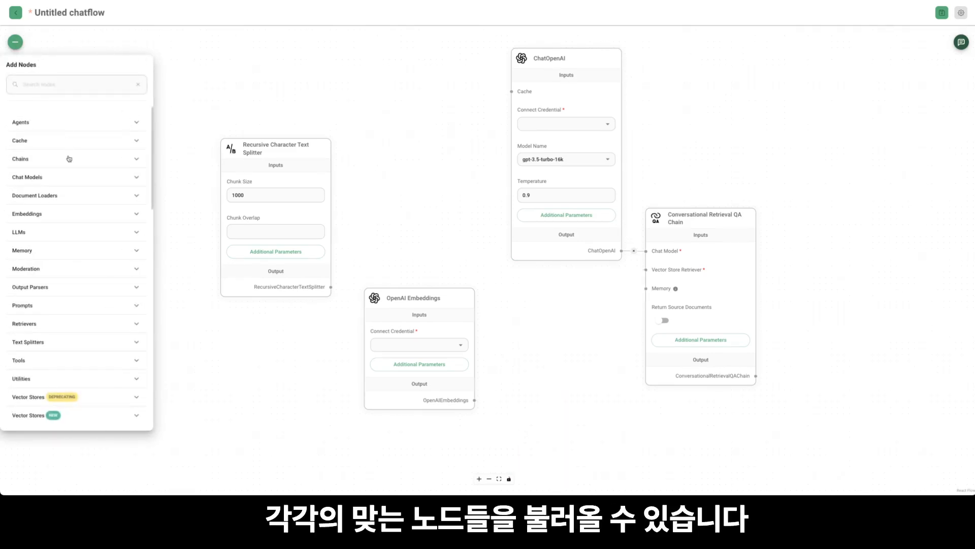
pyautogui.click(48, 199)
pyautogui.scroll(-6, 76, 330)
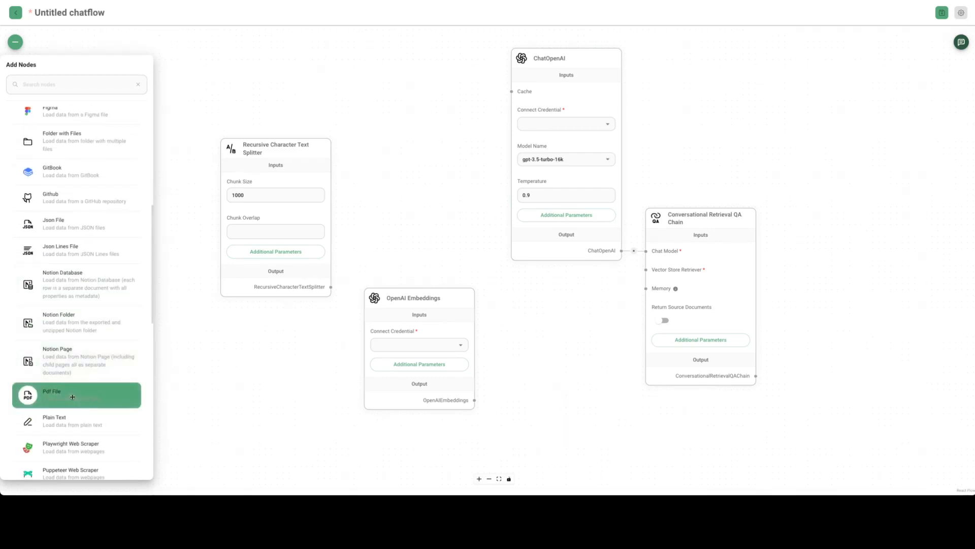
pyautogui.moveTo(76, 395); pyautogui.dragTo(427, 97)
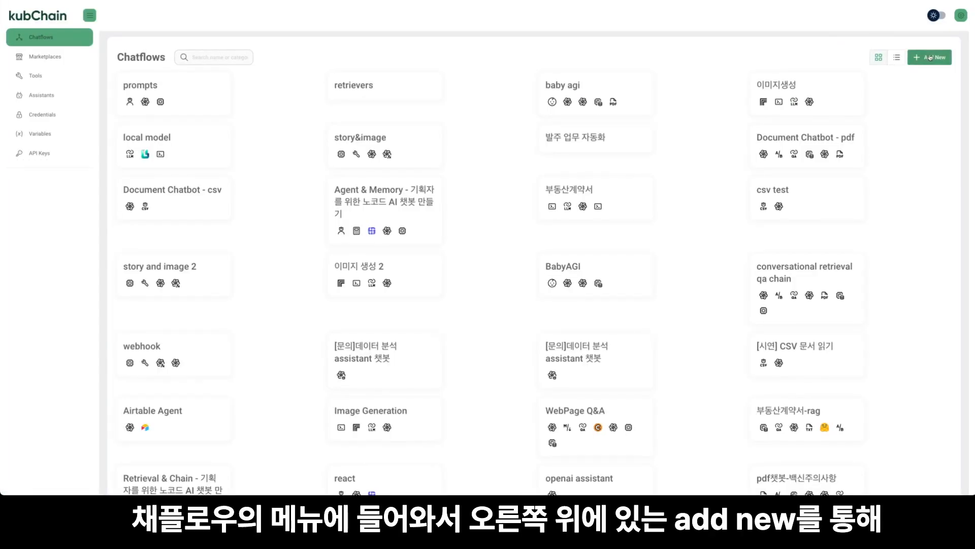
# Create a new blank chatflow and add a Pdf File document loader node to its canvas.
pyautogui.click(930, 58)
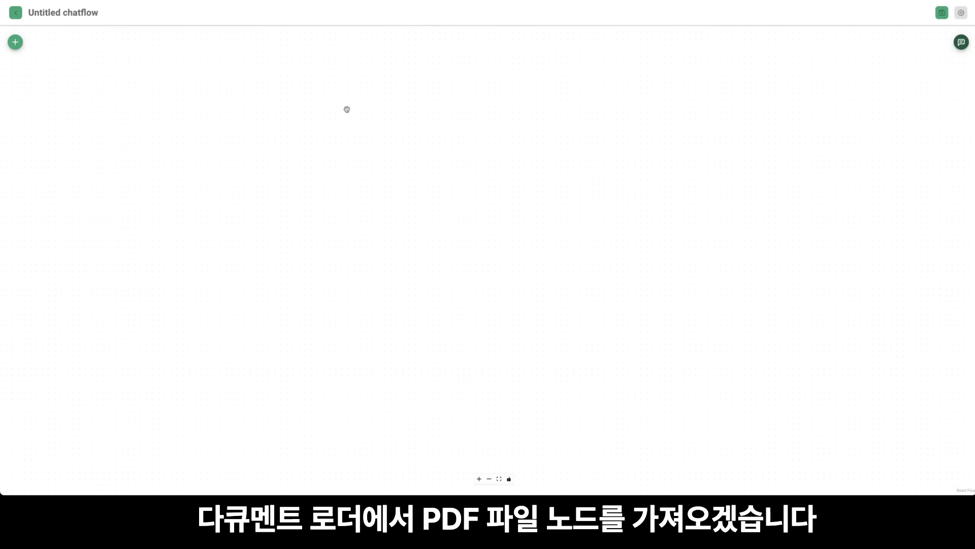
pyautogui.click(15, 42)
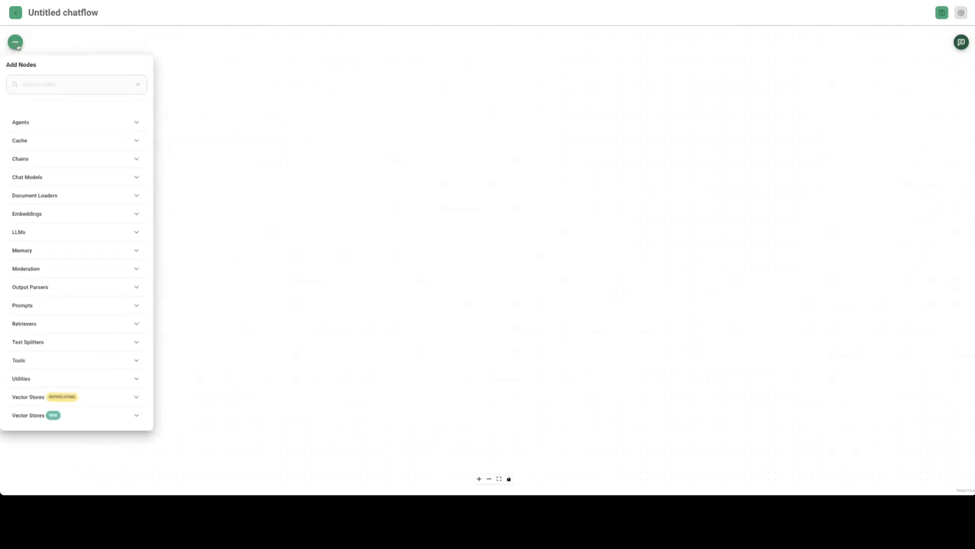
pyautogui.click(60, 196)
pyautogui.scroll(-3, 87, 311)
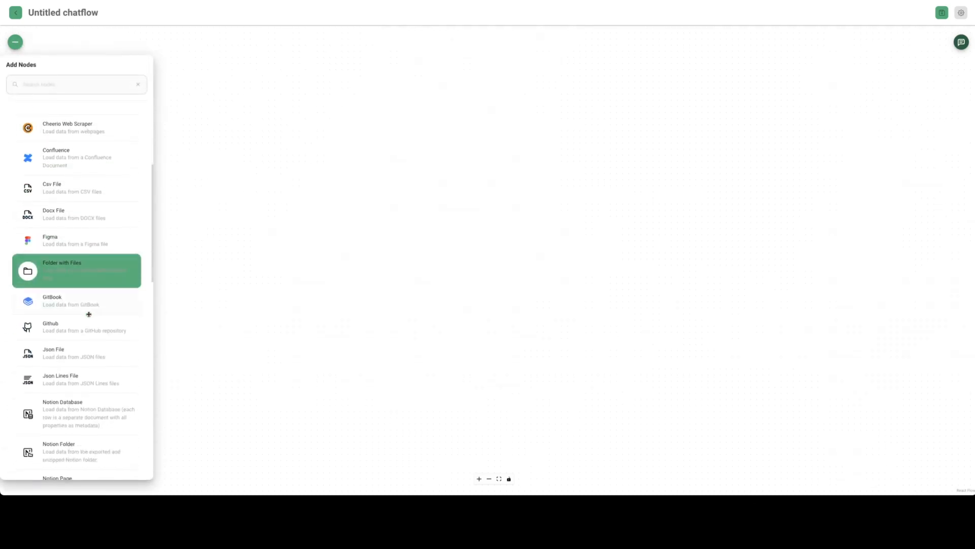
pyautogui.scroll(-4, 88, 314)
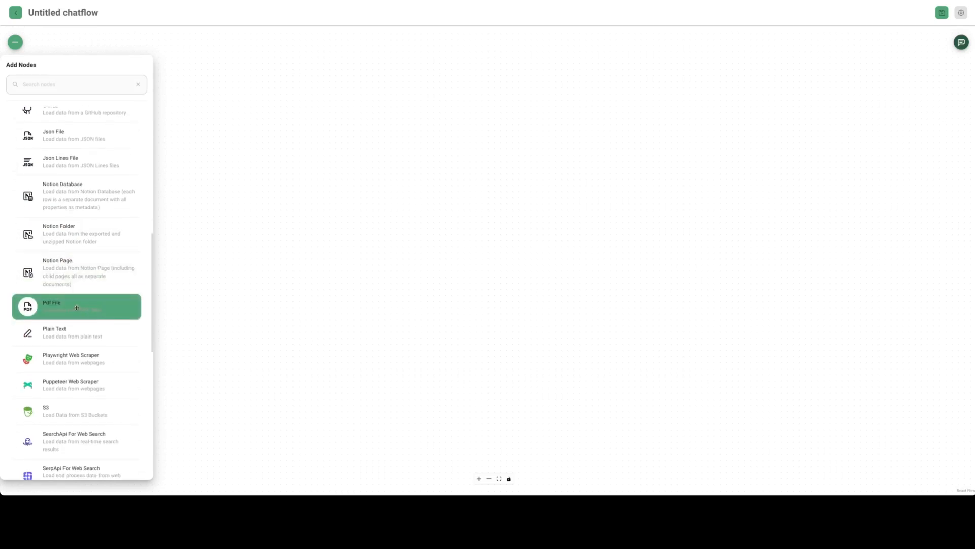
pyautogui.moveTo(76, 308); pyautogui.dragTo(533, 117)
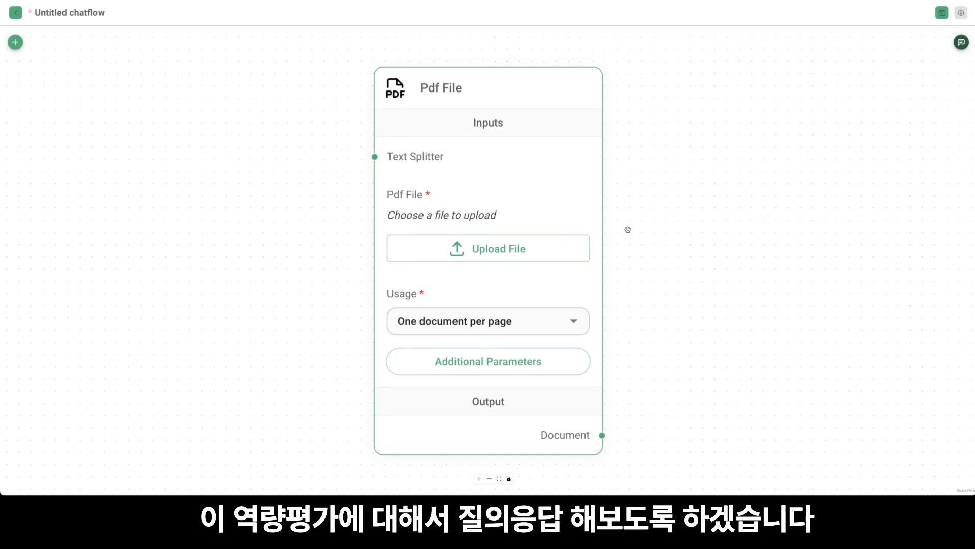
# Upload 01_데이터_역량진단보고서.pdf to the Pdf File node and set its usage to One document per file.
pyautogui.click(489, 249)
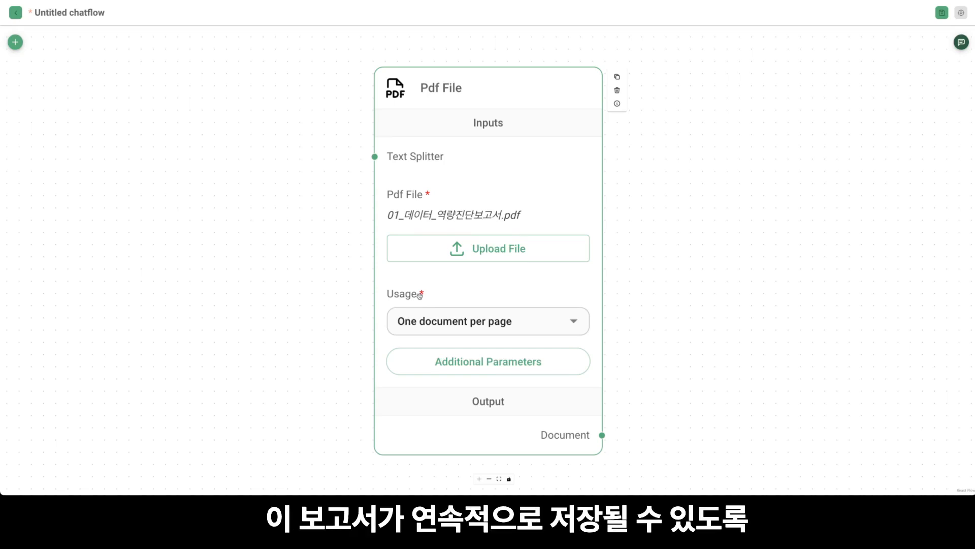
pyautogui.click(431, 312)
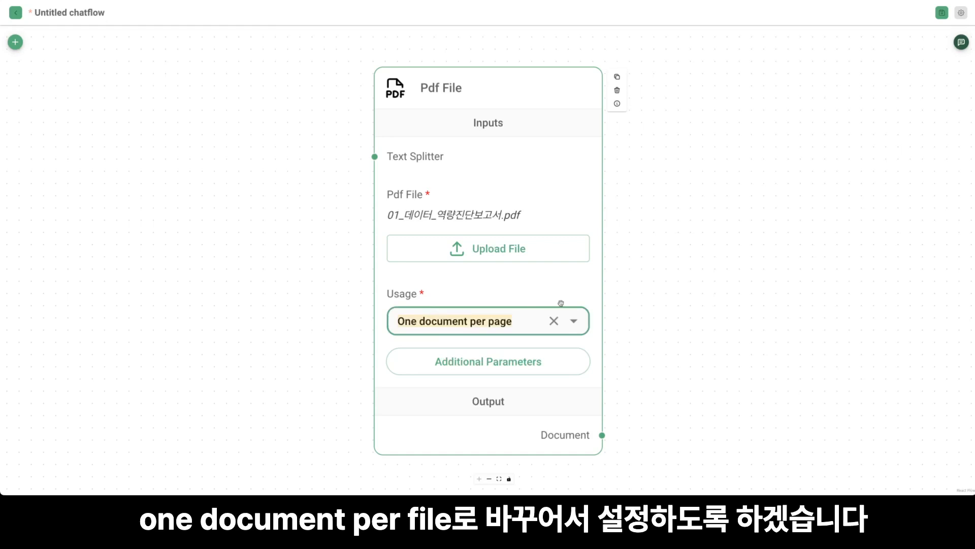
pyautogui.click(573, 325)
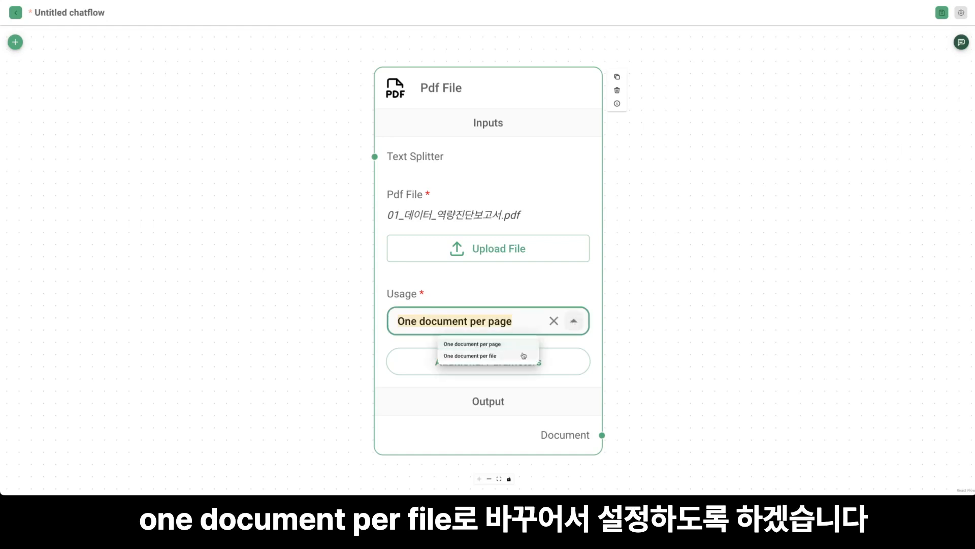
pyautogui.click(481, 356)
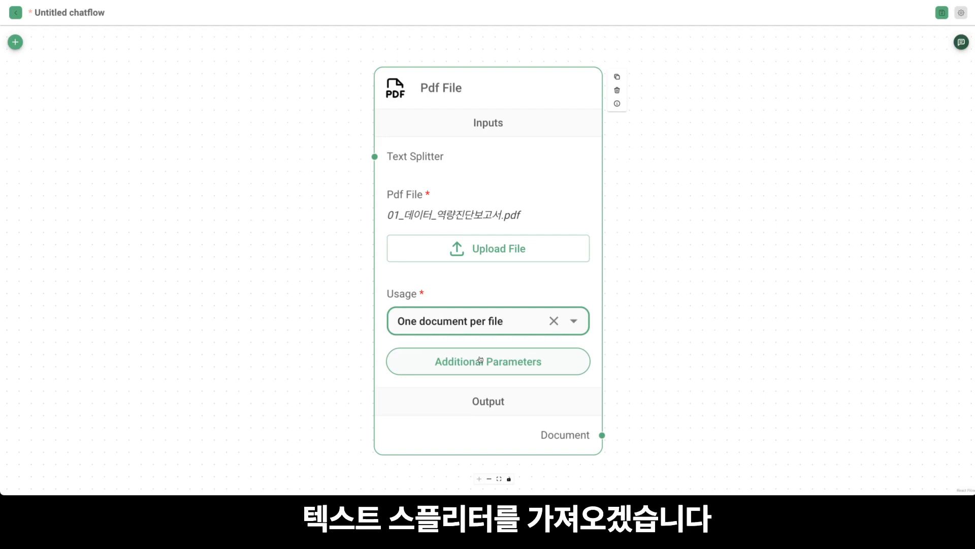
# Add a Character Text Splitter node and place it beside the Pdf File node without overlap.
pyautogui.click(15, 42)
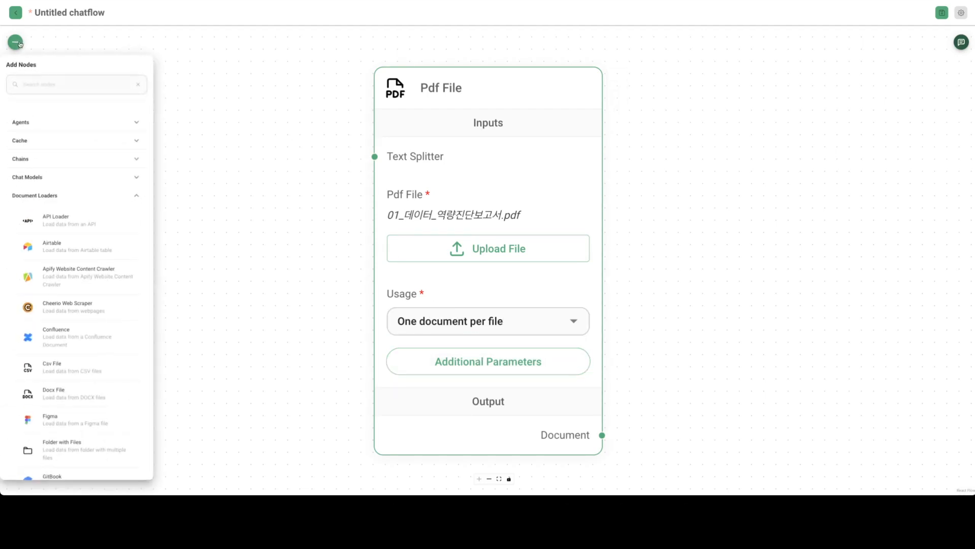
pyautogui.click(36, 197)
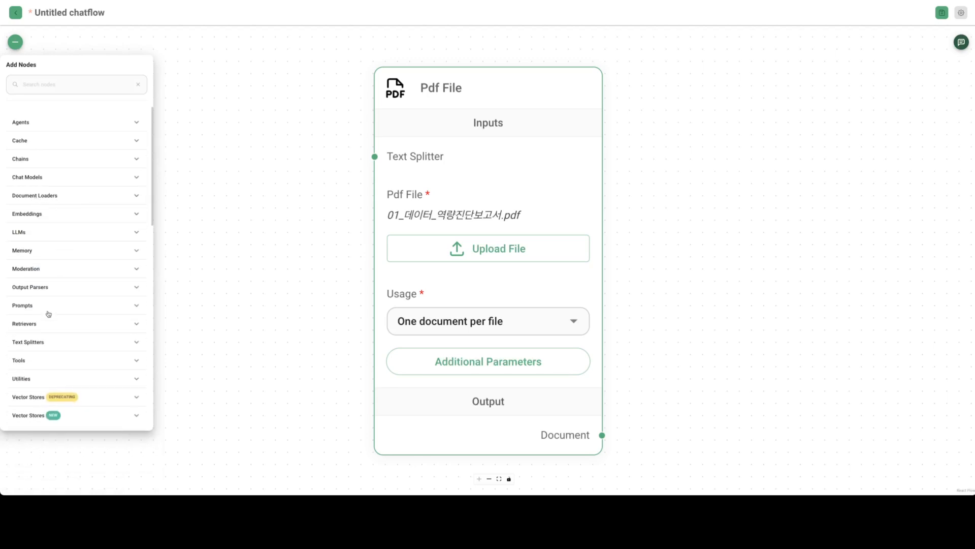
pyautogui.click(35, 343)
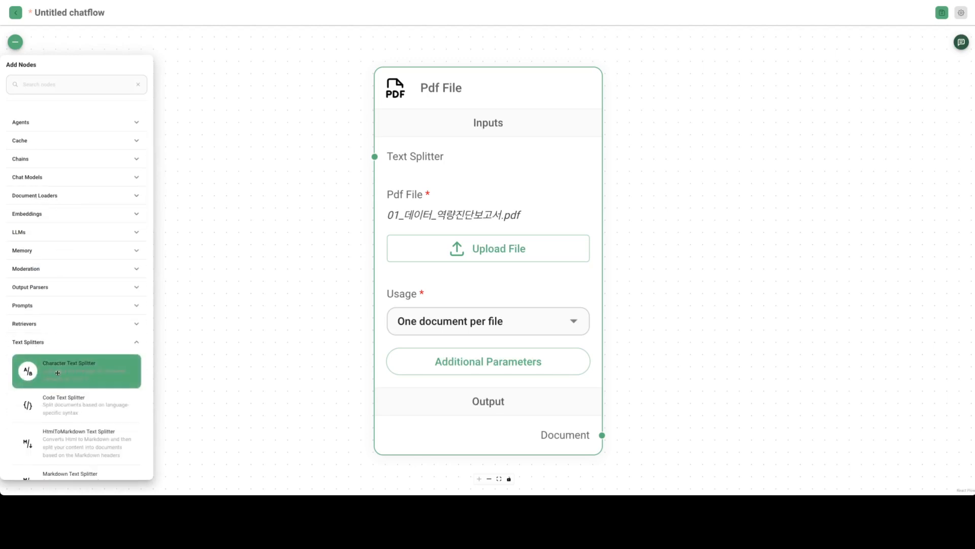
pyautogui.moveTo(58, 372); pyautogui.dragTo(209, 302)
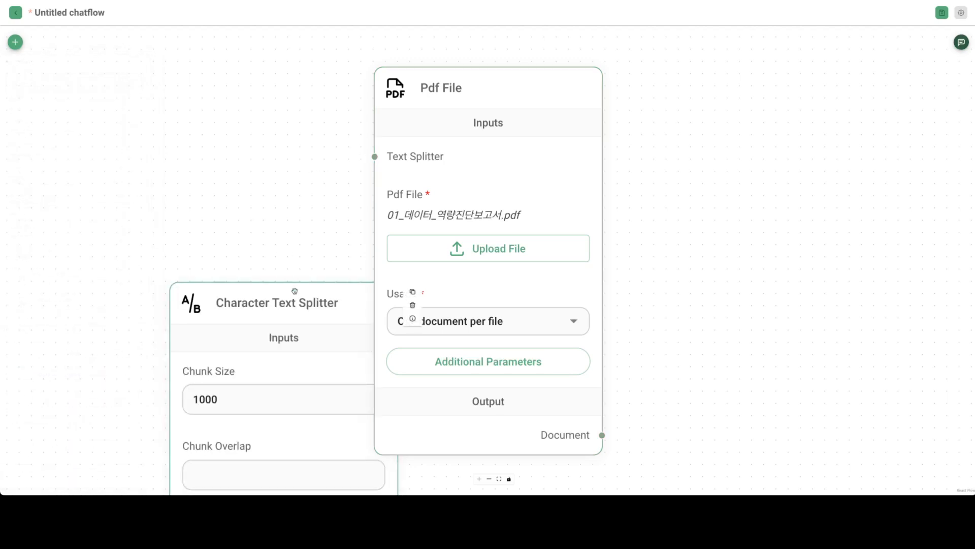
pyautogui.moveTo(294, 291); pyautogui.dragTo(229, 75)
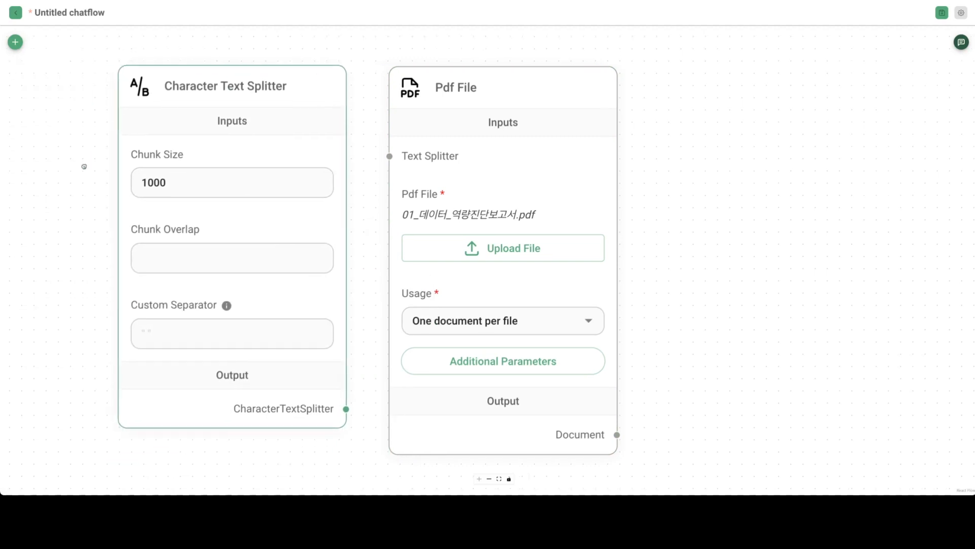
pyautogui.moveTo(84, 166); pyautogui.dragTo(300, 169)
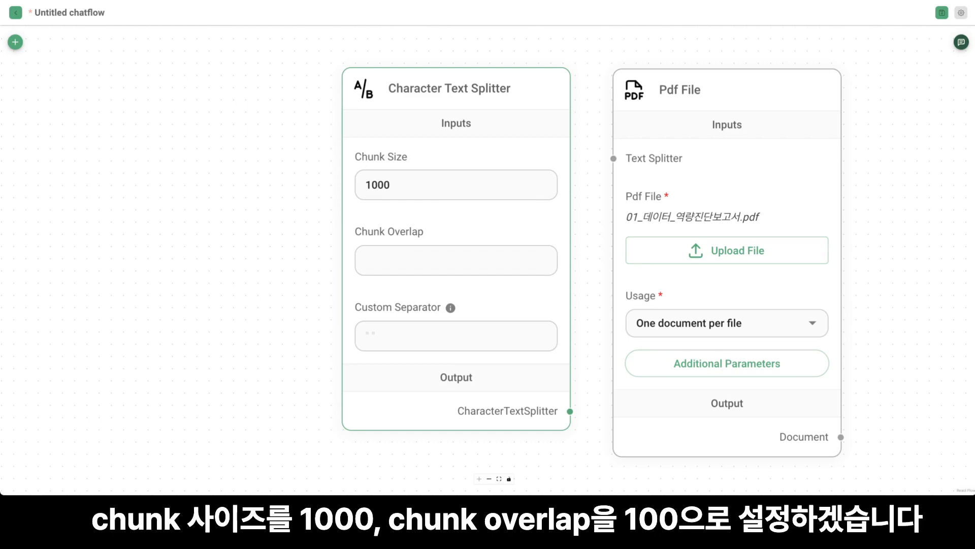
# Set the Character Text Splitter's chunk overlap to 100 and connect its output to the Pdf File node's Text Splitter input.
pyautogui.click(404, 266)
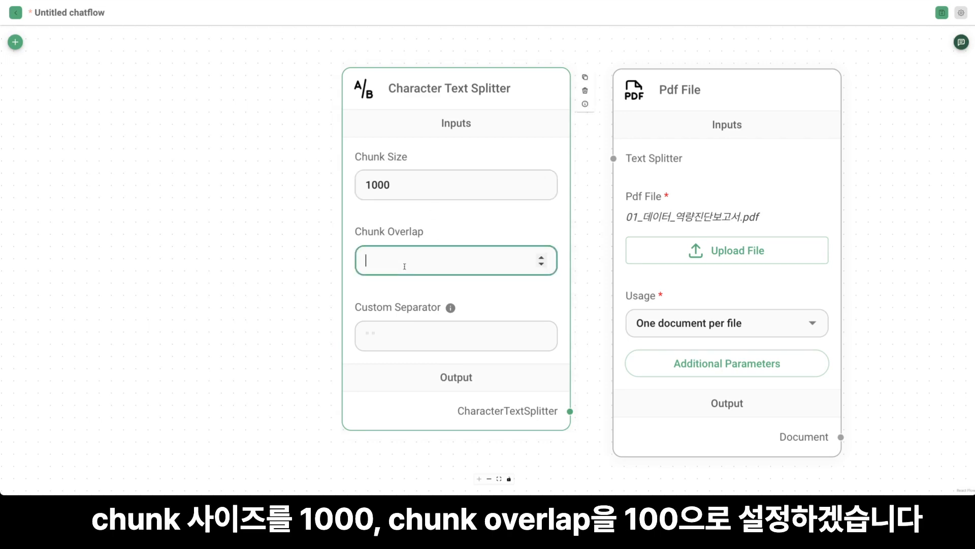
pyautogui.write('100')
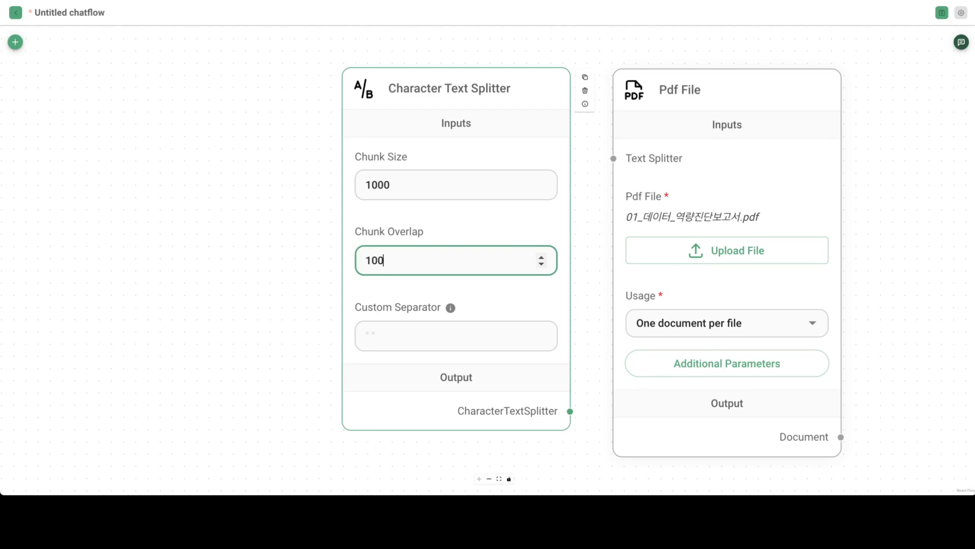
pyautogui.click(506, 294)
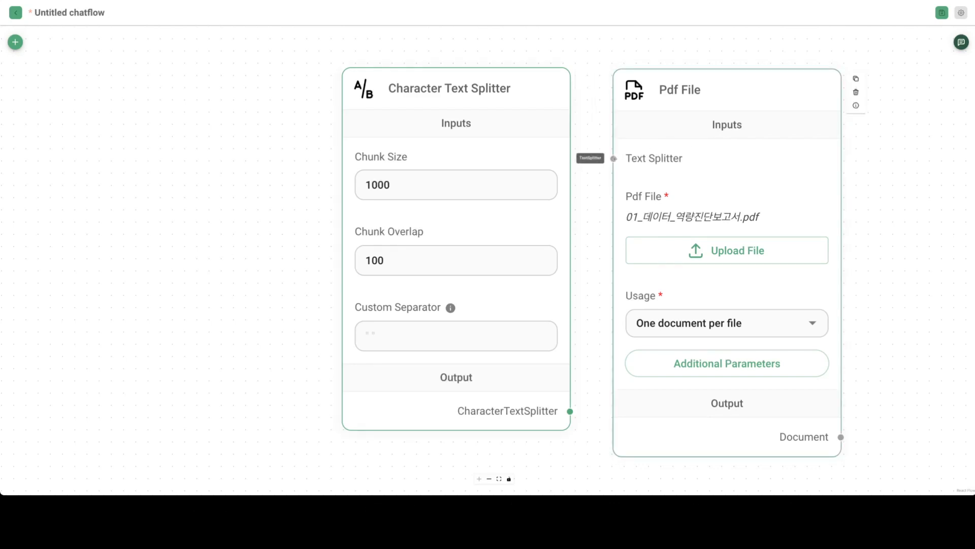
pyautogui.moveTo(613, 158); pyautogui.dragTo(570, 411)
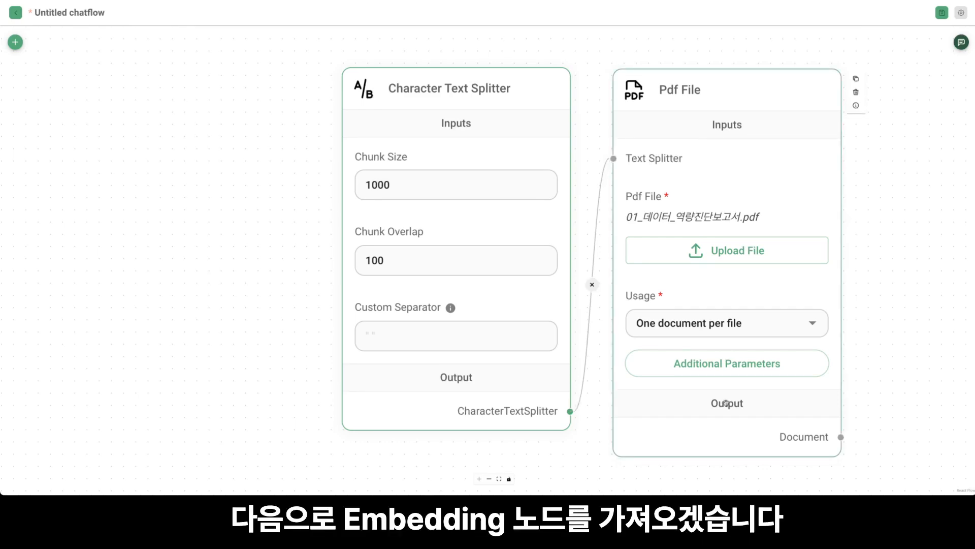
# Add an OpenAI Embeddings node and place it directly below the Pdf File node.
pyautogui.click(15, 41)
pyautogui.click(23, 344)
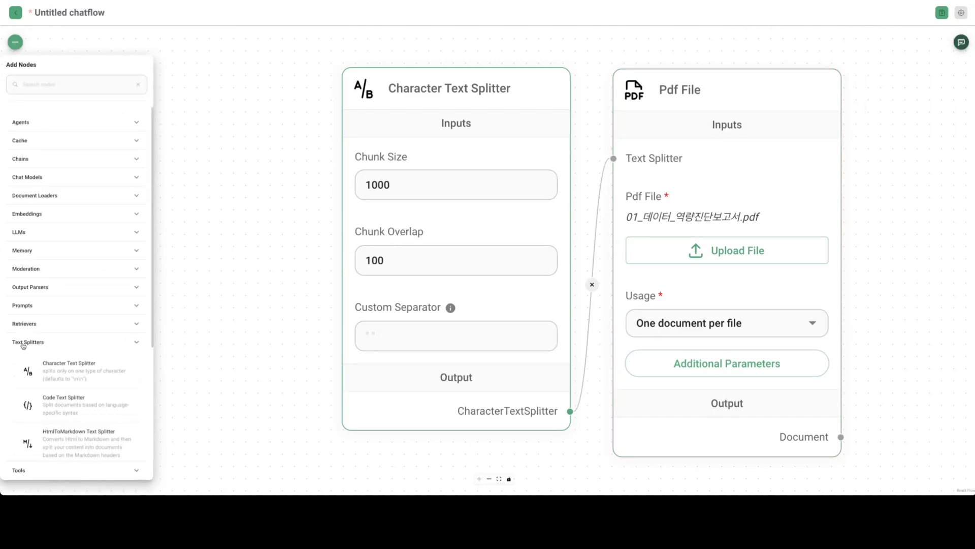
pyautogui.click(31, 222)
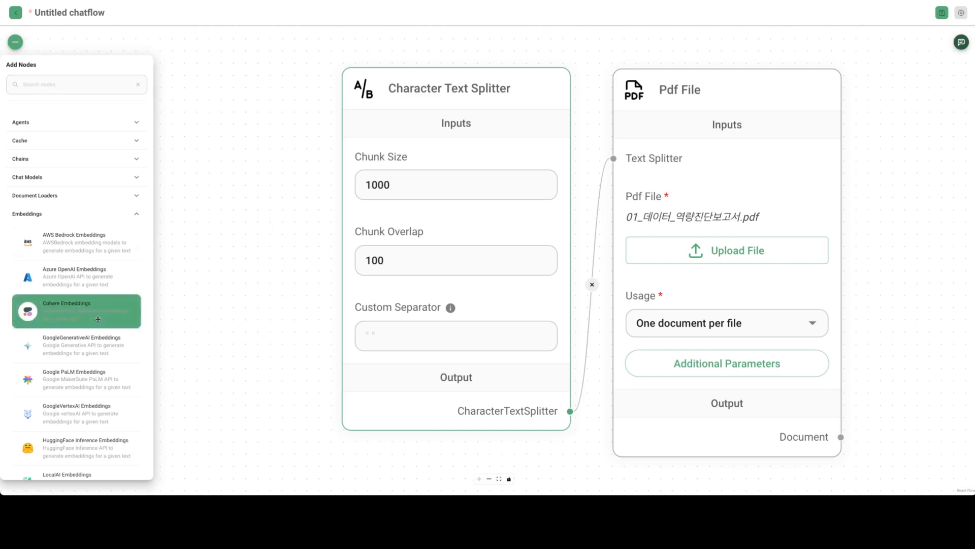
pyautogui.scroll(-5, 98, 319)
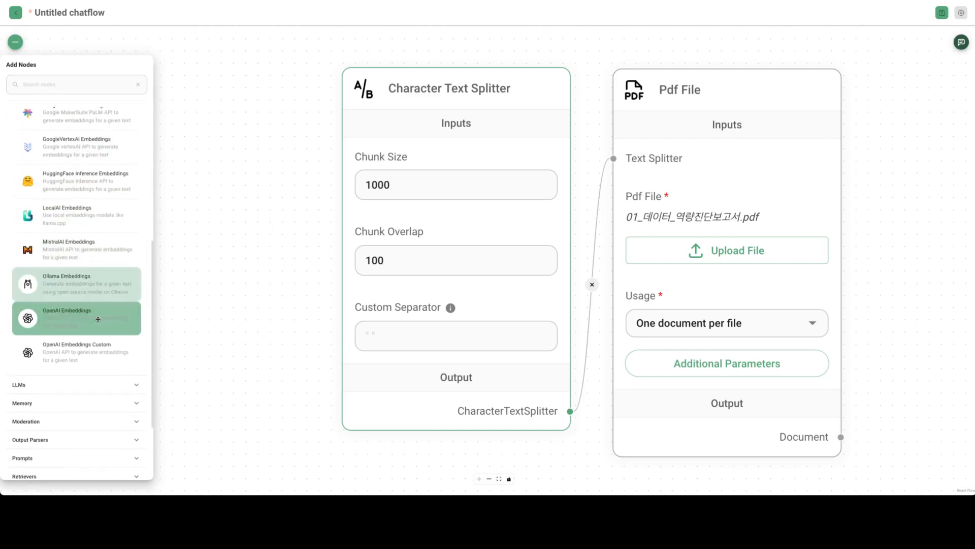
pyautogui.moveTo(72, 313); pyautogui.dragTo(244, 320)
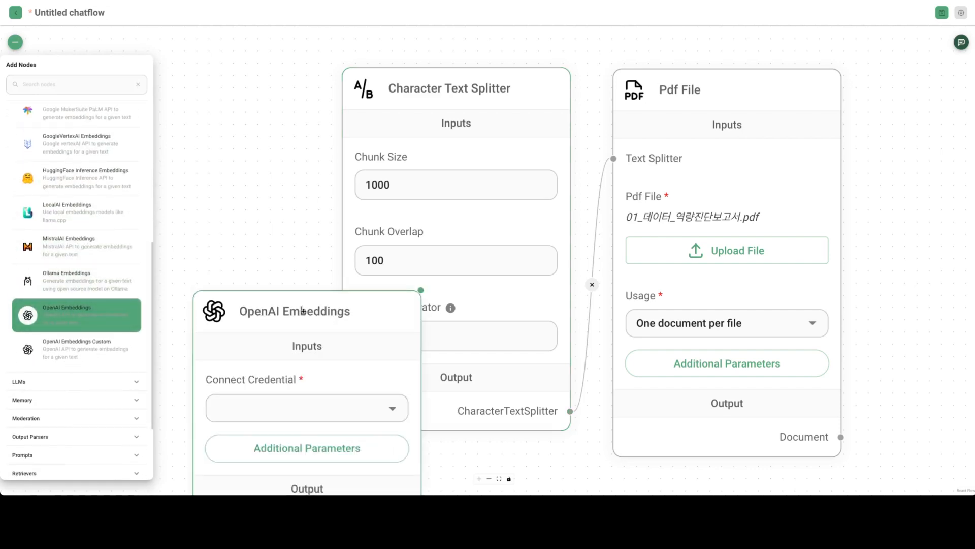
pyautogui.click(325, 305)
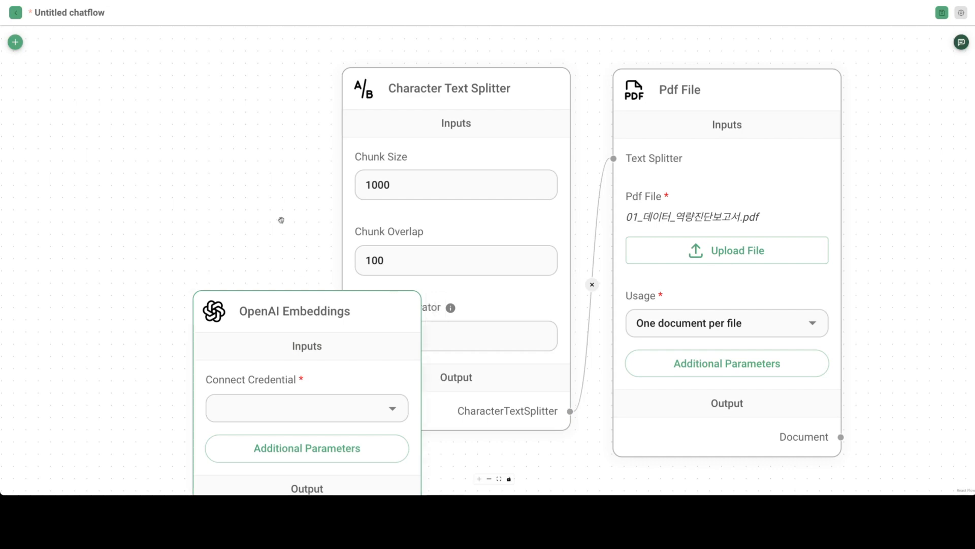
pyautogui.moveTo(278, 218); pyautogui.dragTo(233, 46)
pyautogui.moveTo(271, 109); pyautogui.dragTo(693, 293)
pyautogui.moveTo(915, 371); pyautogui.dragTo(761, 194)
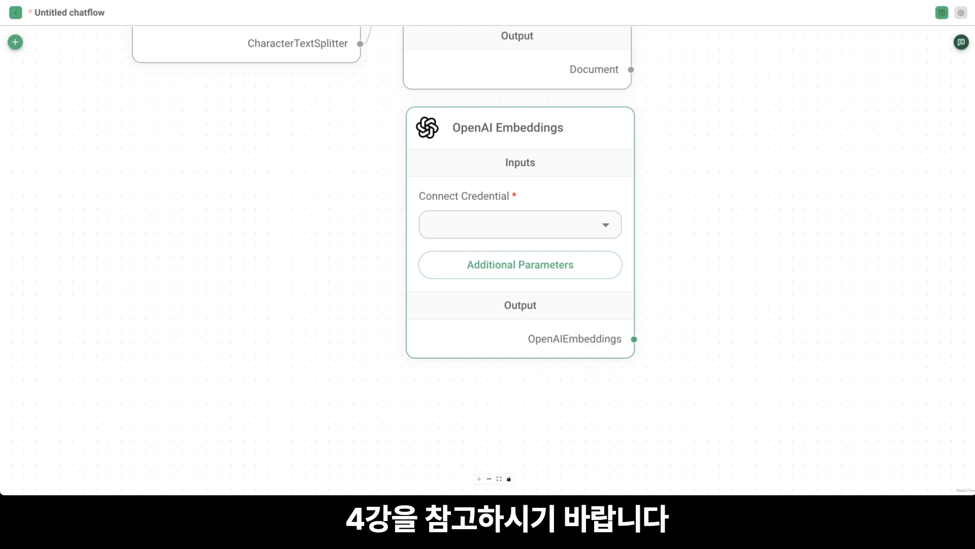
# Connect the openai credential to the OpenAI Embeddings node and fit the whole chatflow in view.
pyautogui.click(606, 224)
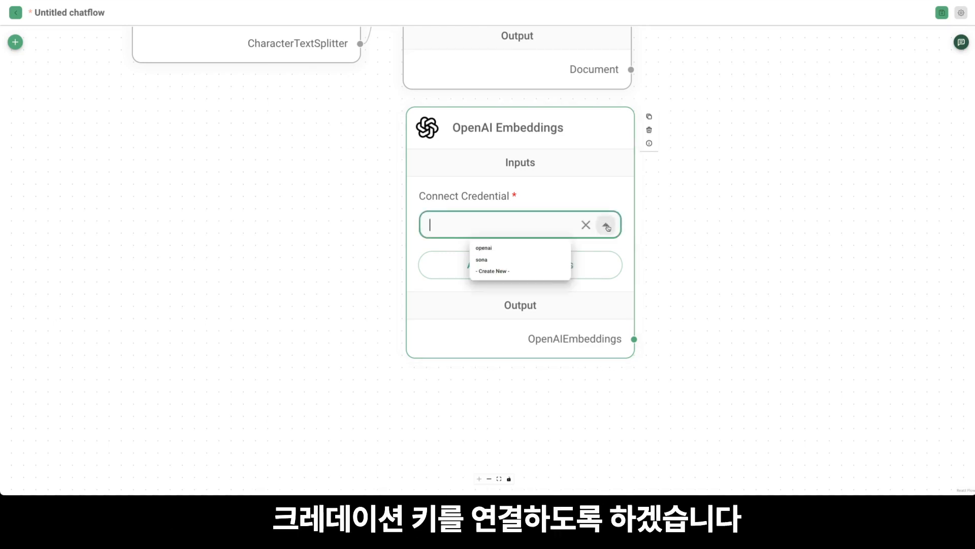
pyautogui.click(519, 252)
pyautogui.click(499, 478)
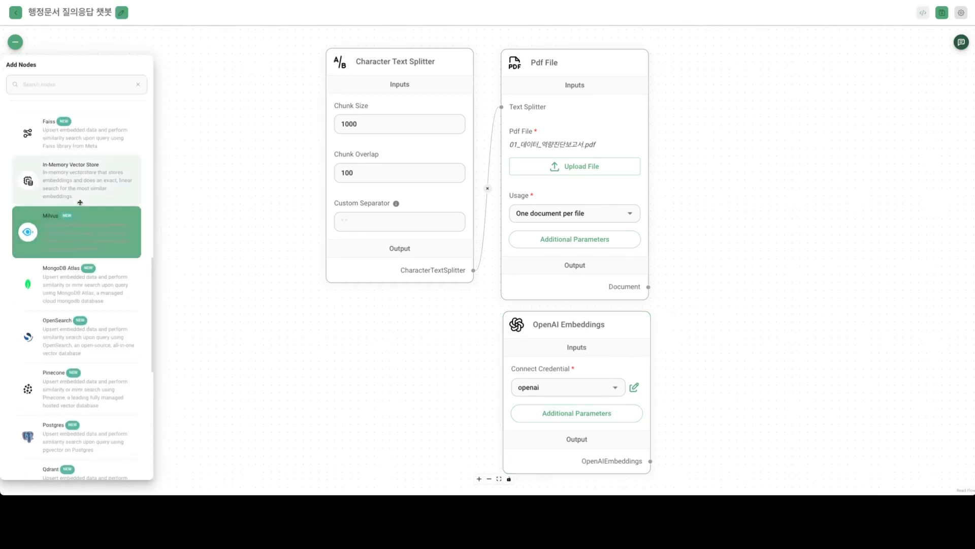
# Add an In-Memory Vector Store node and place it to the right of the Pdf File and OpenAI Embeddings nodes.
pyautogui.moveTo(113, 209); pyautogui.dragTo(748, 301)
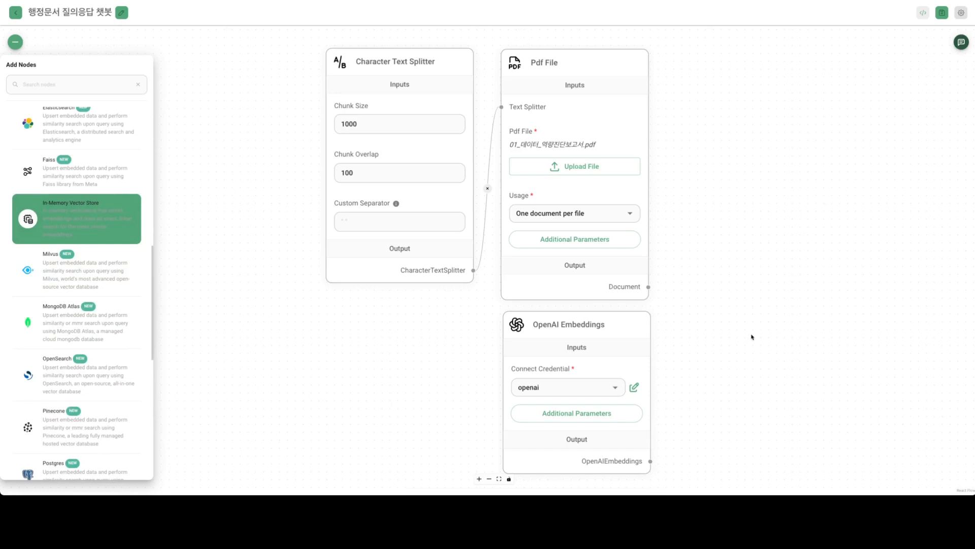
pyautogui.moveTo(752, 337); pyautogui.dragTo(786, 249)
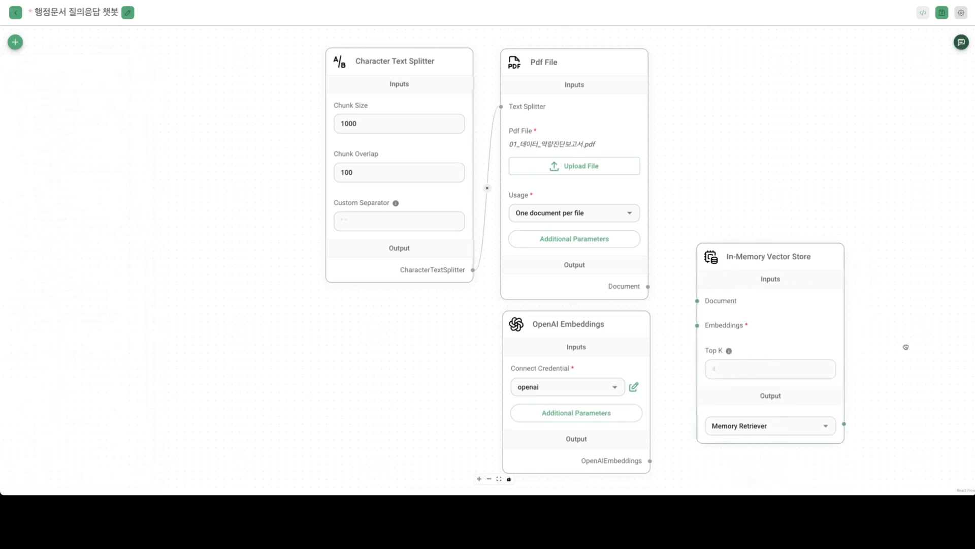
pyautogui.moveTo(906, 346); pyautogui.dragTo(649, 259)
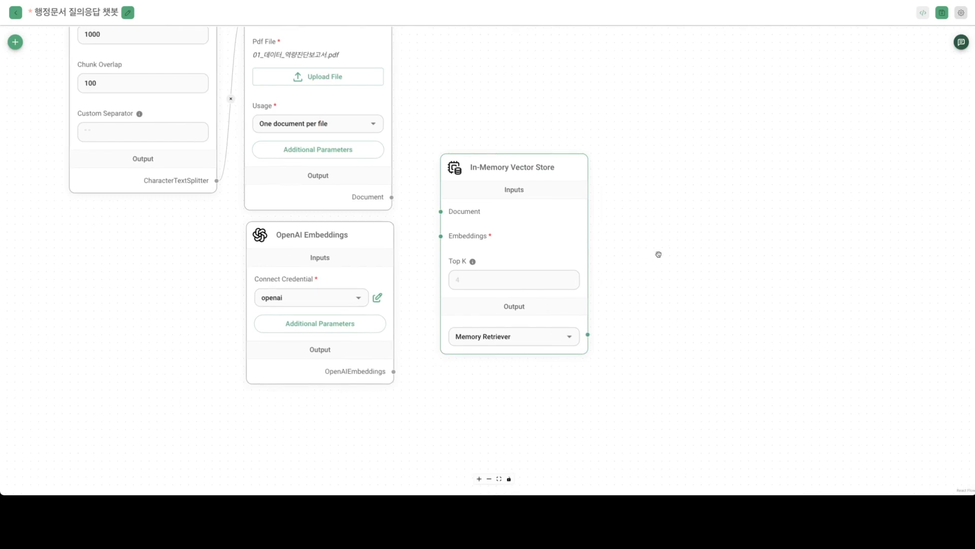
pyautogui.scroll(3, 659, 254)
pyautogui.scroll(-1, 657, 253)
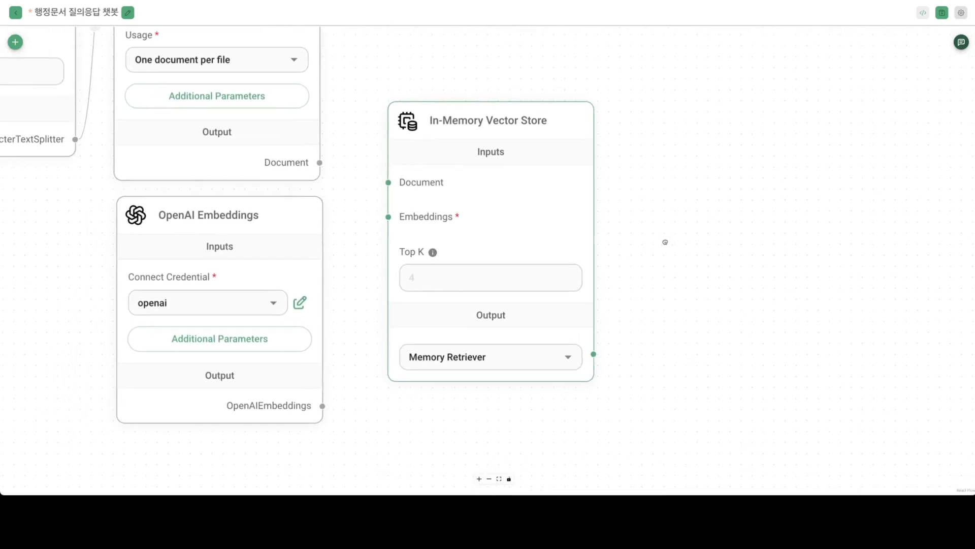
pyautogui.moveTo(665, 241); pyautogui.dragTo(674, 249)
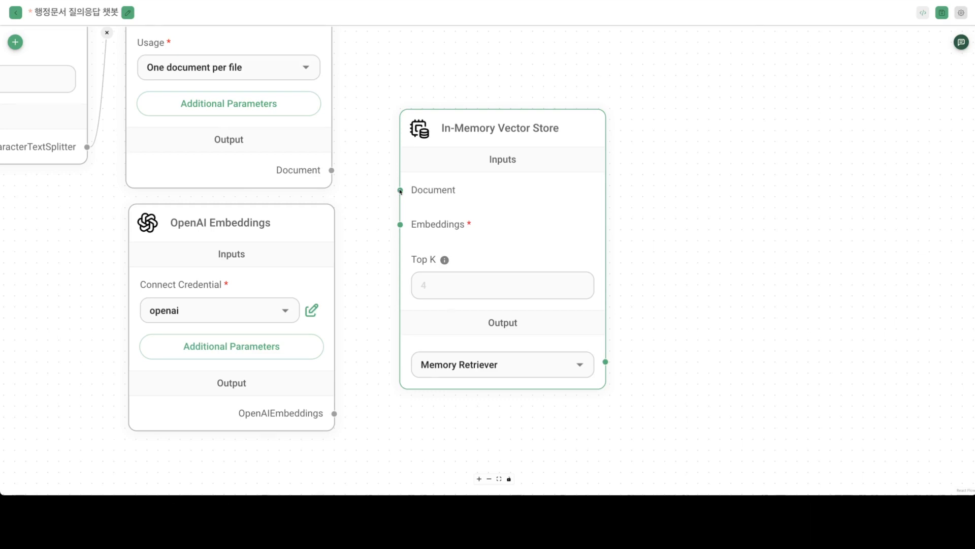
# Connect the Pdf File and OpenAI Embeddings outputs to the In-Memory Vector Store's Document and Embeddings inputs, and choose Memory Retriever as its output.
pyautogui.moveTo(400, 191); pyautogui.dragTo(334, 171)
pyautogui.moveTo(400, 224); pyautogui.dragTo(339, 407)
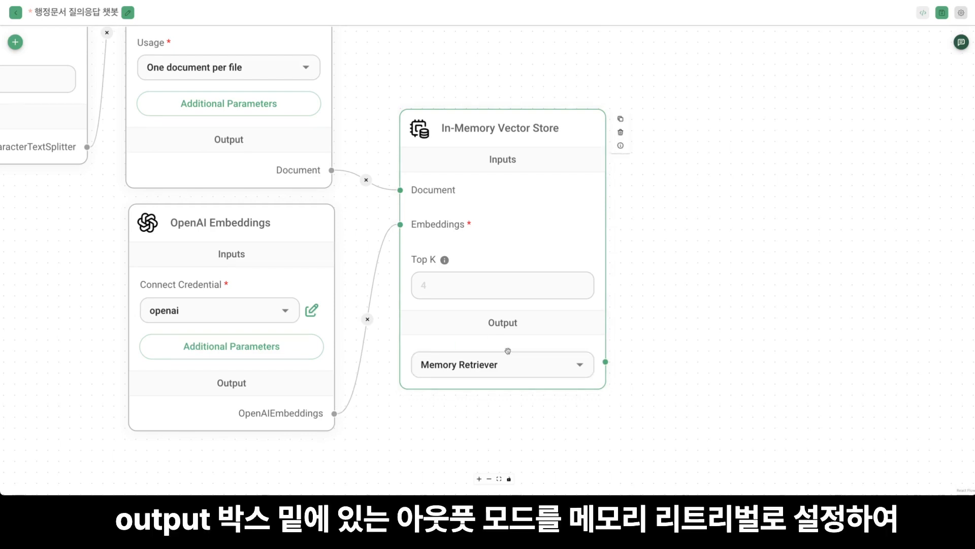
pyautogui.click(580, 366)
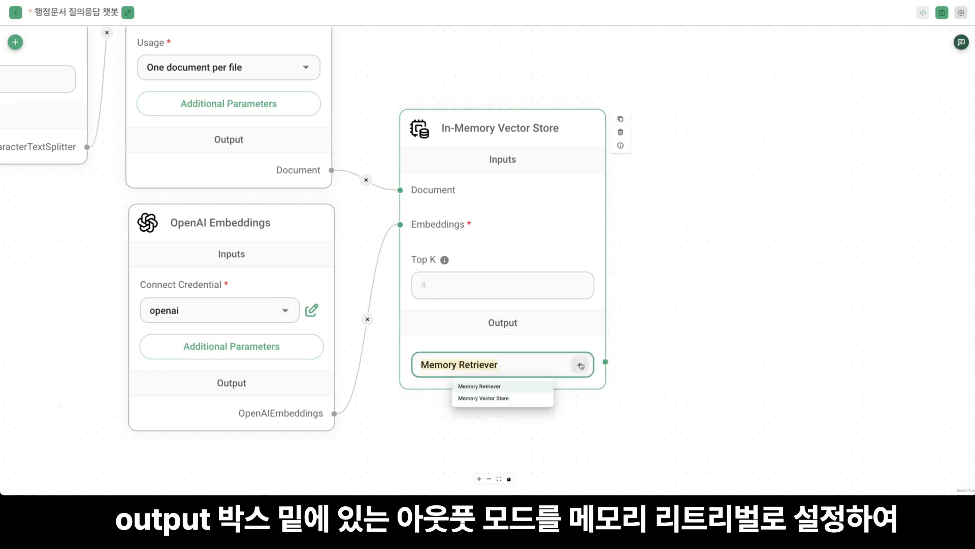
pyautogui.click(496, 389)
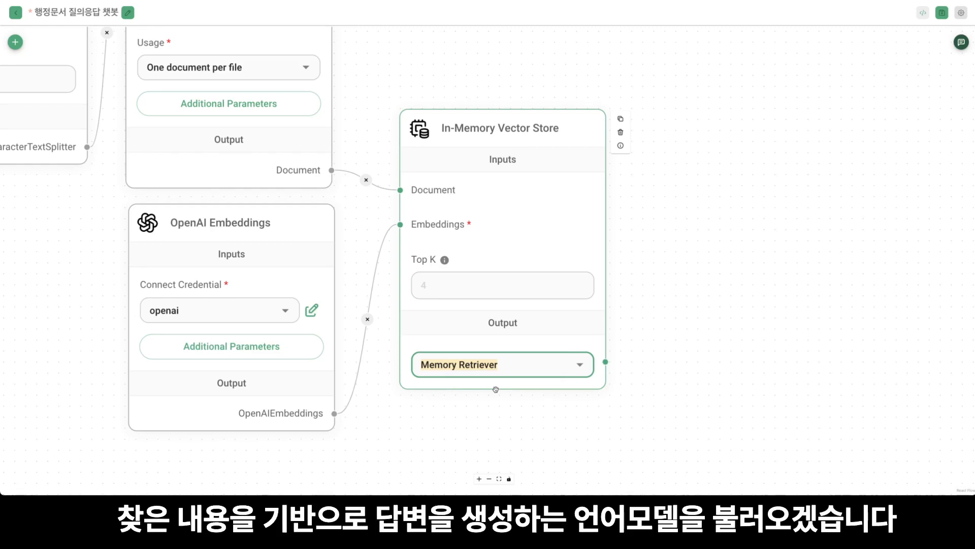
# Add a ChatOpenAI chat model node and place it directly above the In-Memory Vector Store node.
pyautogui.click(15, 42)
pyautogui.click(31, 179)
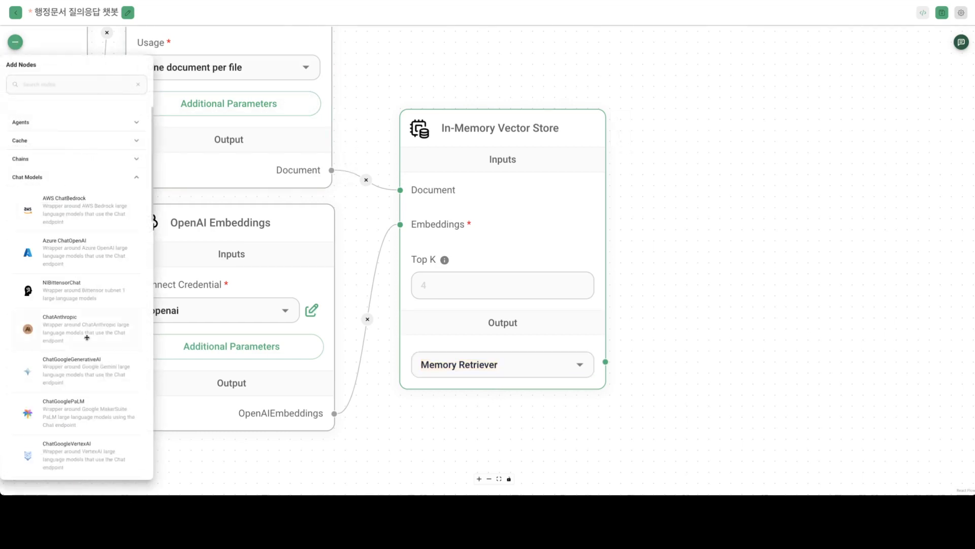
pyautogui.scroll(-2, 90, 350)
pyautogui.scroll(-3, 90, 350)
pyautogui.moveTo(76, 252); pyautogui.dragTo(502, 40)
pyautogui.moveTo(689, 89); pyautogui.dragTo(708, 384)
pyautogui.moveTo(602, 365); pyautogui.dragTo(549, 107)
pyautogui.moveTo(682, 148); pyautogui.dragTo(652, 148)
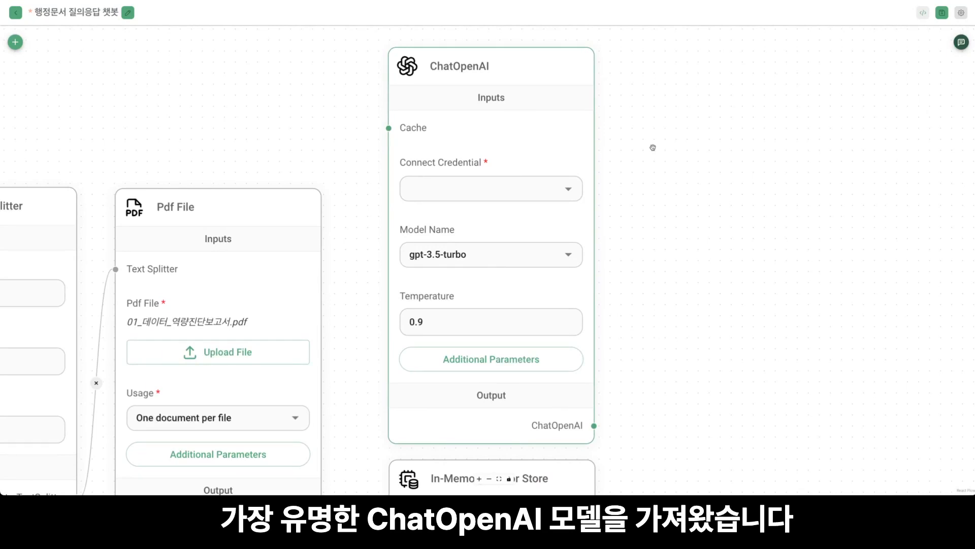
# Connect the openai credential to the ChatOpenAI node and choose gpt-3.5-turbo as its model.
pyautogui.click(569, 190)
pyautogui.click(481, 213)
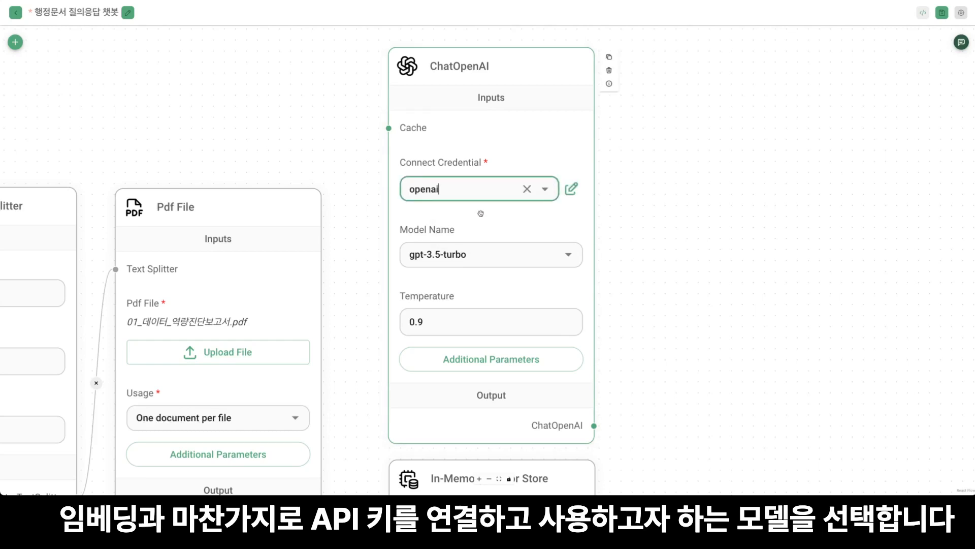
pyautogui.click(567, 255)
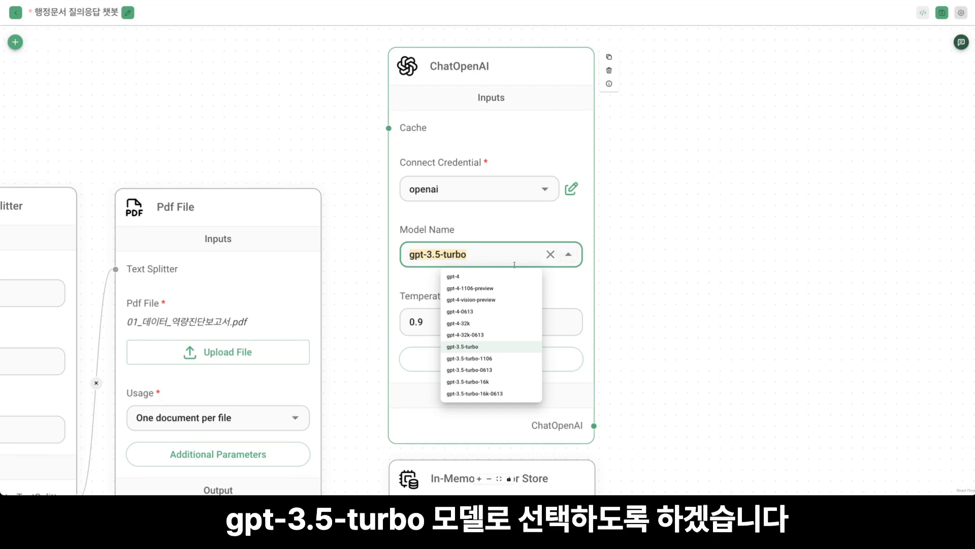
pyautogui.click(472, 349)
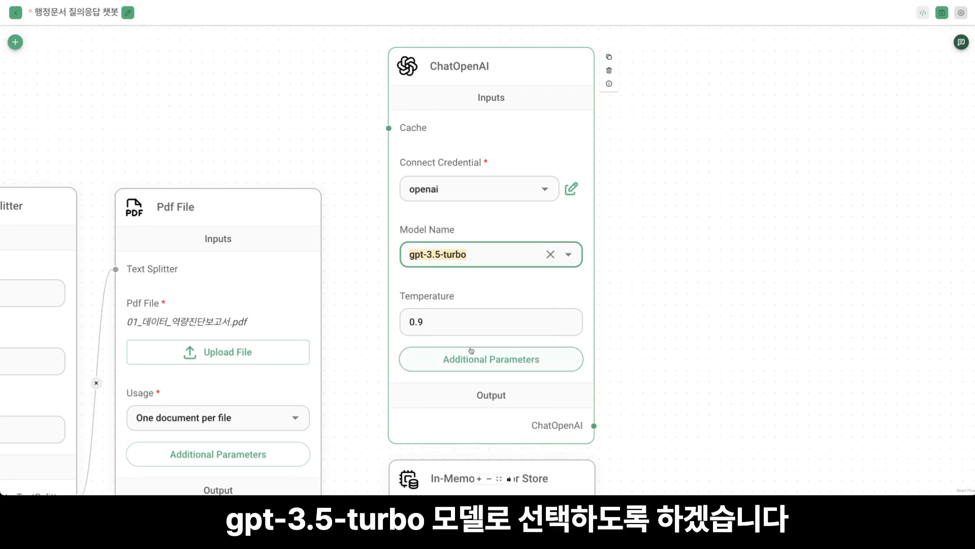
# Set the ChatOpenAI node's temperature to 0.
pyautogui.click(474, 328)
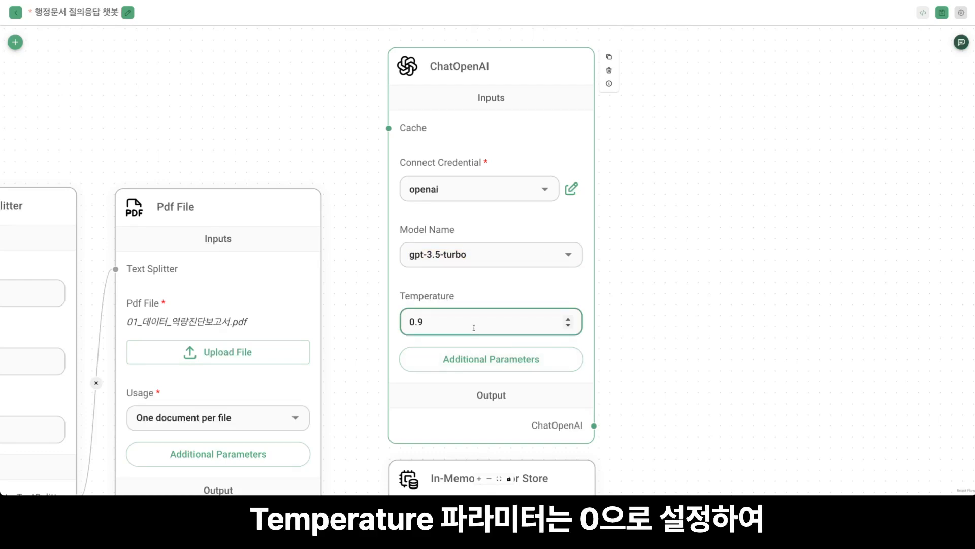
pyautogui.press('BackSpace')
pyautogui.press('BackSpace')
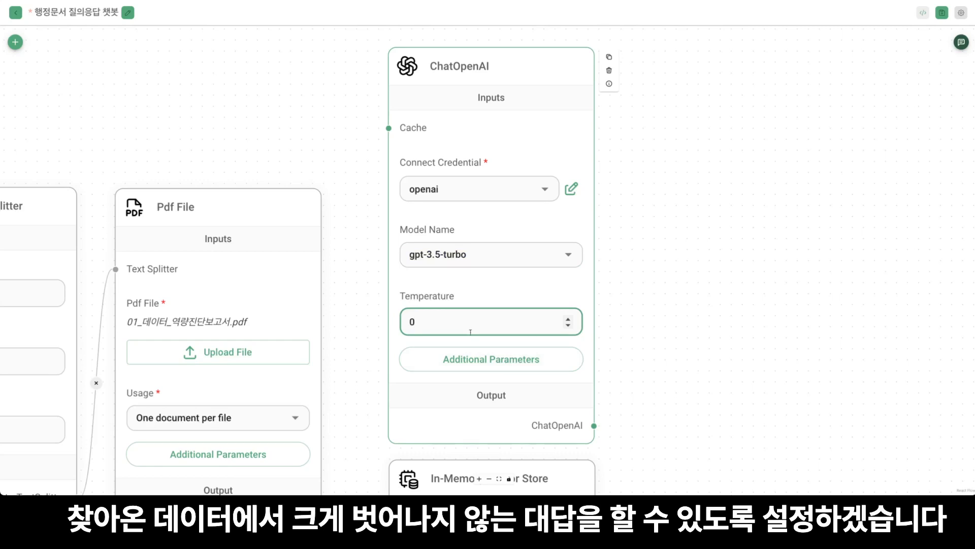
pyautogui.click(480, 396)
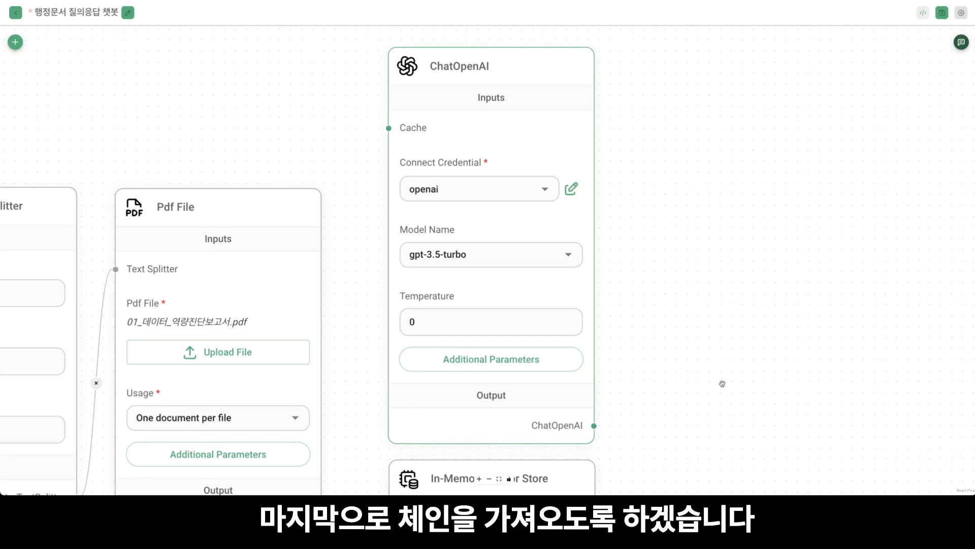
# Add a Conversational Retrieval QA Chain node and connect the ChatOpenAI and Memory Retriever outputs to its Chat Model and Vector Store Retriever inputs.
pyautogui.click(16, 43)
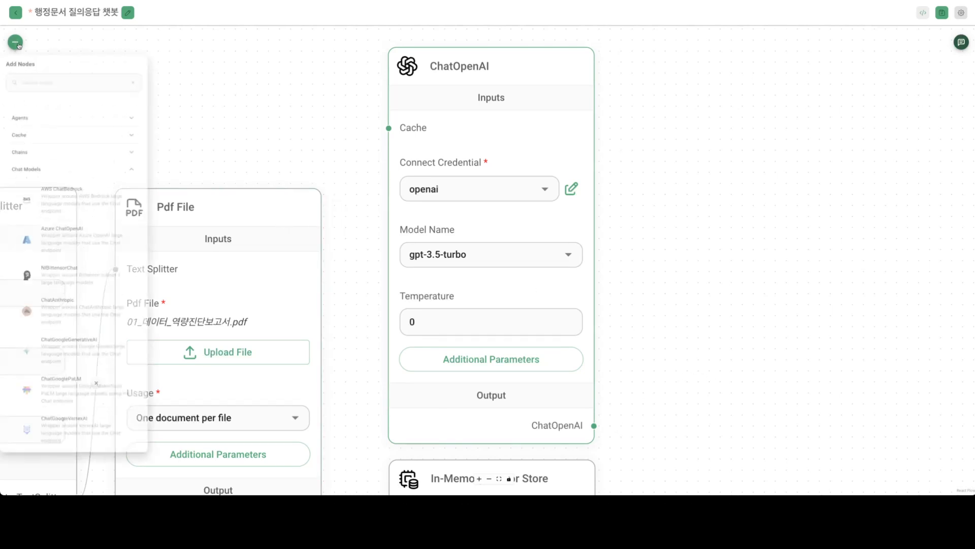
pyautogui.click(48, 158)
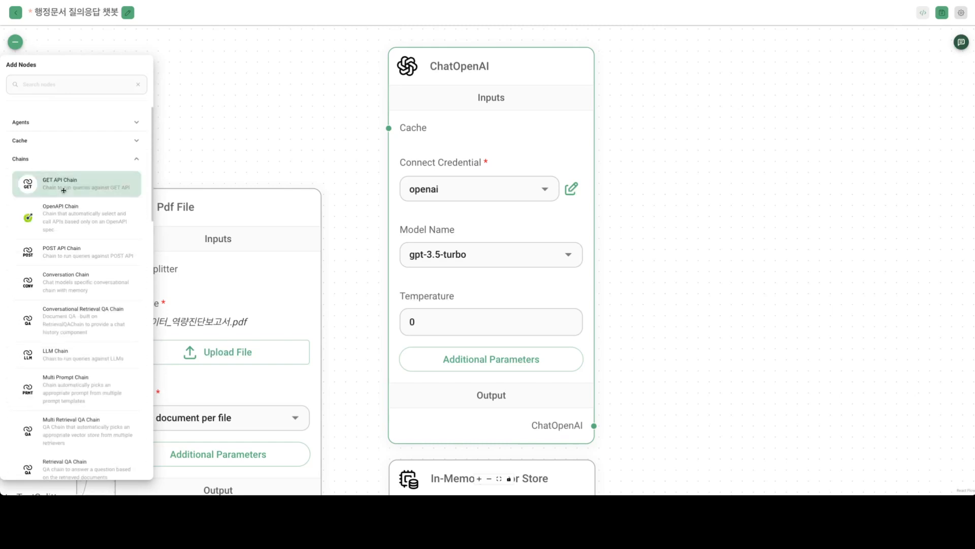
pyautogui.moveTo(76, 320); pyautogui.dragTo(607, 284)
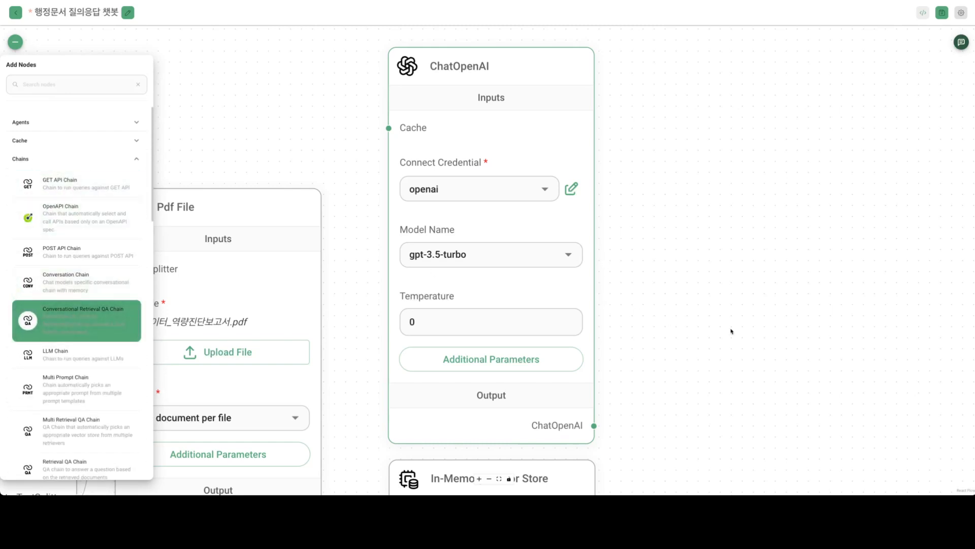
pyautogui.moveTo(731, 332); pyautogui.dragTo(731, 332)
pyautogui.moveTo(871, 254); pyautogui.dragTo(541, 8)
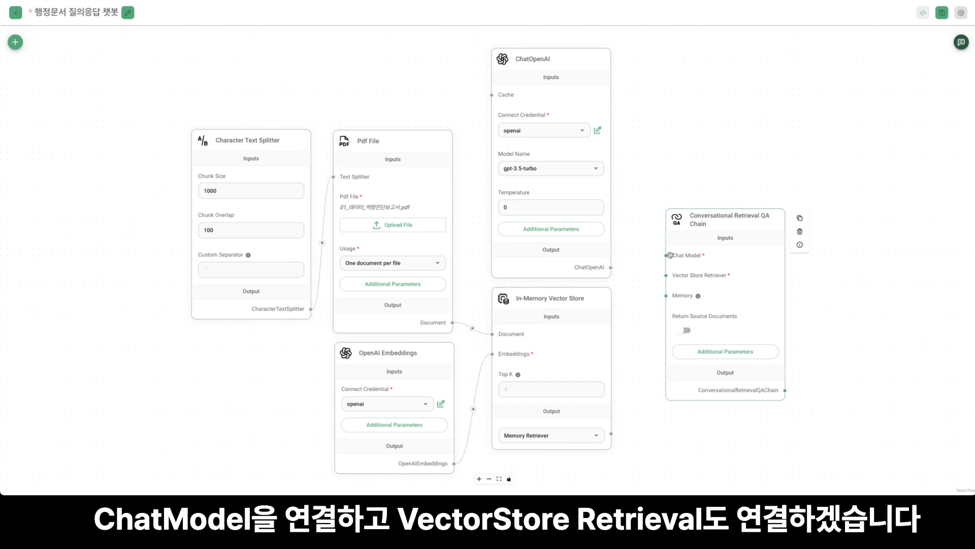
pyautogui.moveTo(666, 255); pyautogui.dragTo(613, 435)
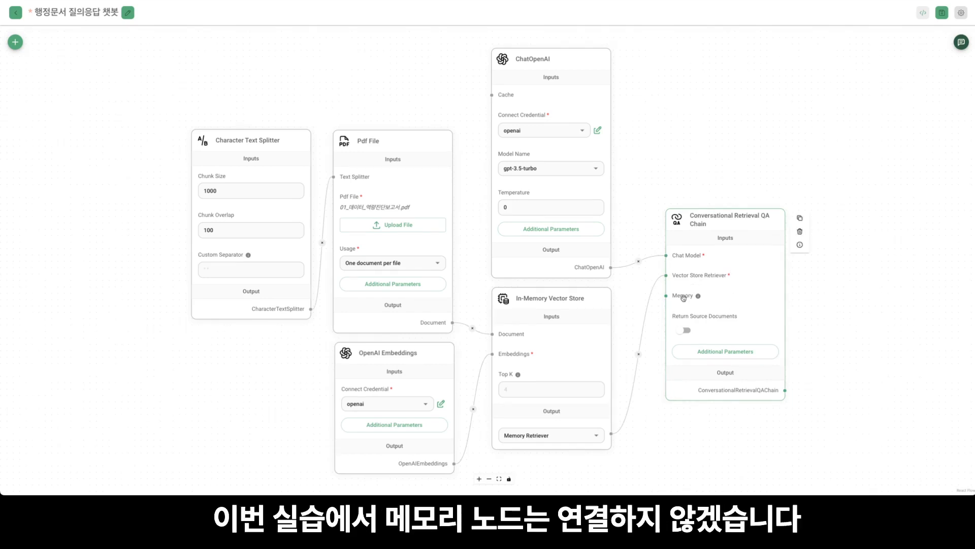
pyautogui.moveTo(699, 298)
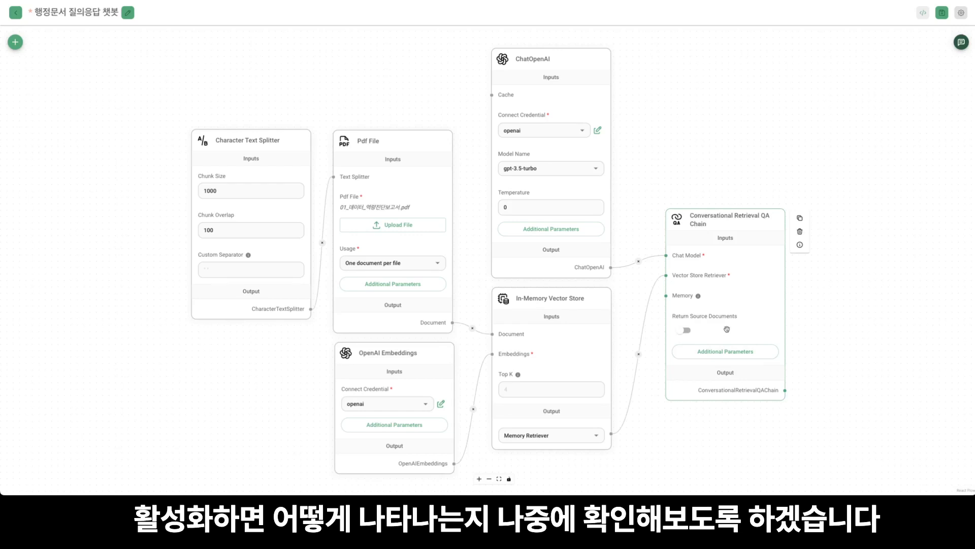
# In the QA chain's Response Prompt, replace the fallback answer "Hmm, I'm not sure" with "잘 모르겠습니다".
pyautogui.click(723, 355)
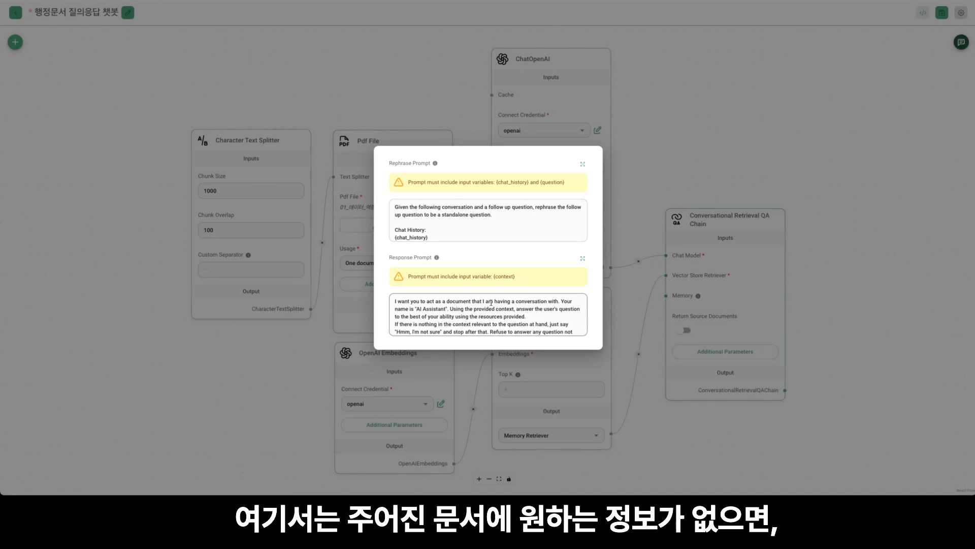
pyautogui.scroll(-1, 438, 328)
pyautogui.click(440, 314)
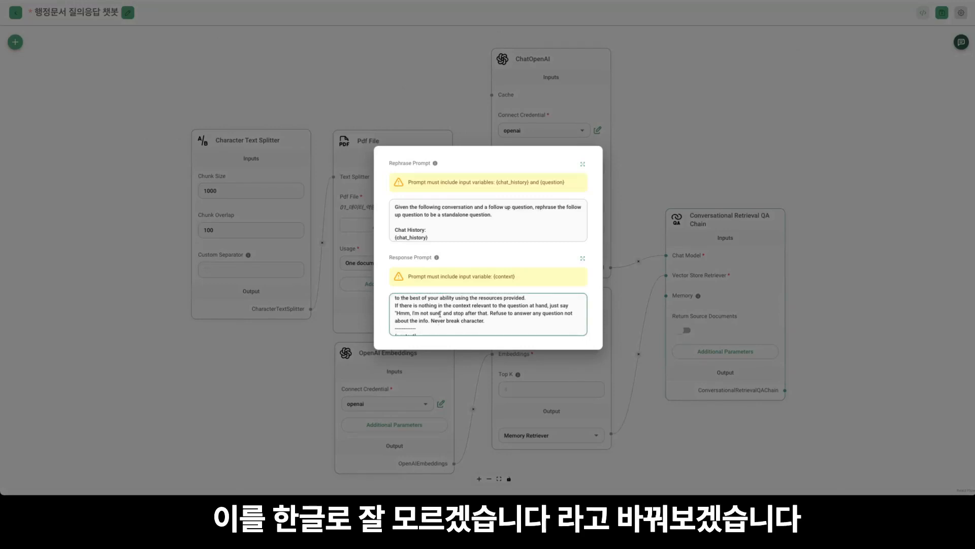
pyautogui.keyDown('shift'); pyautogui.click(396, 313); pyautogui.keyUp('shift')
pyautogui.write('잘')
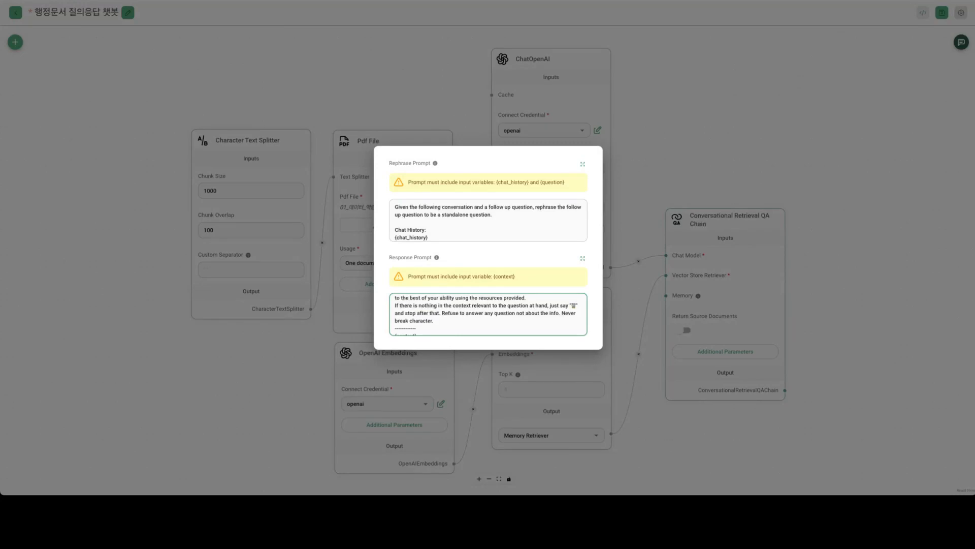
pyautogui.write(' 모르겠습니다')
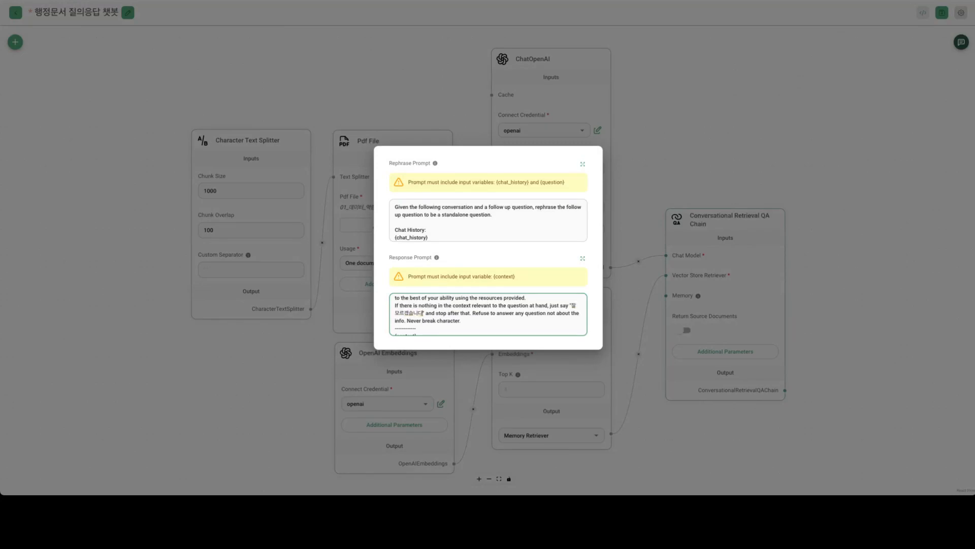
pyautogui.write('.')
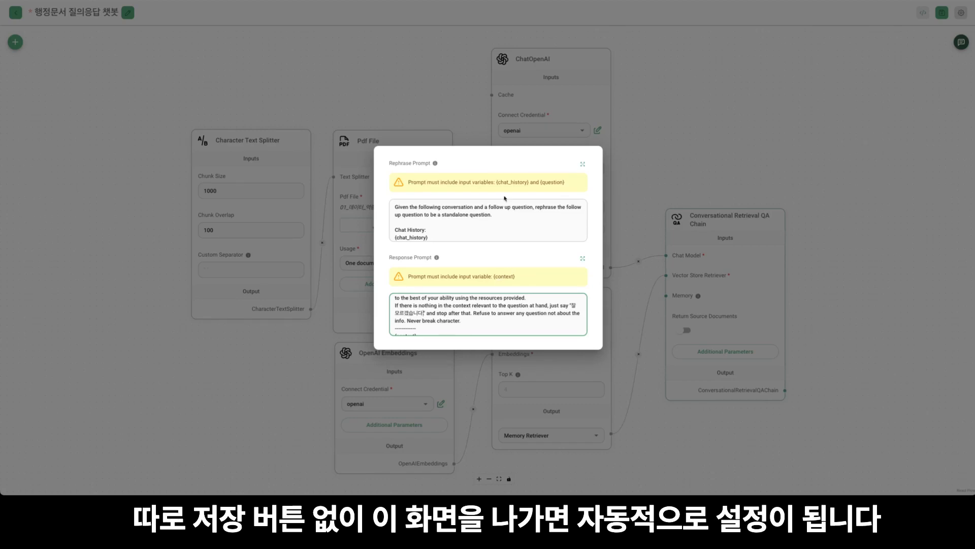
pyautogui.click(674, 179)
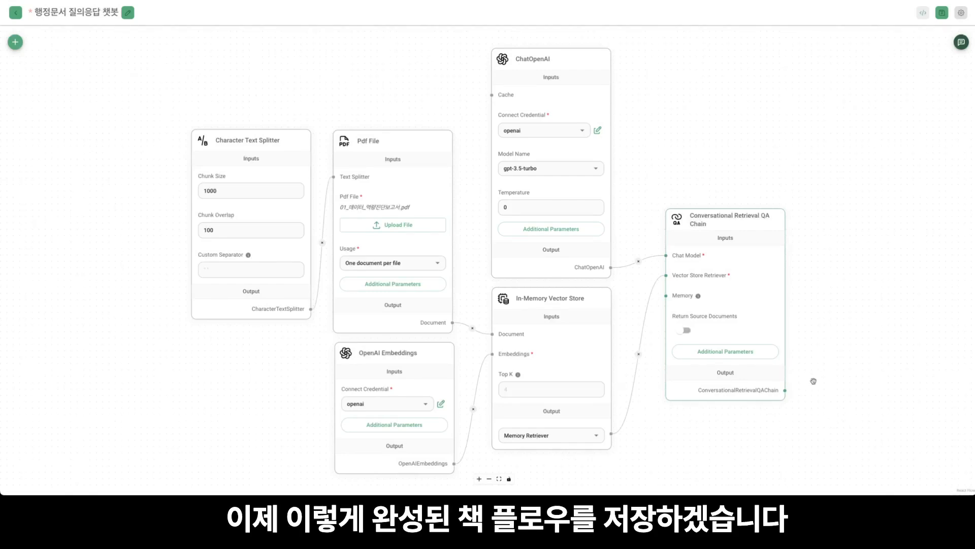
# Save the chatflow and open its test chat in the expanded view.
pyautogui.click(943, 13)
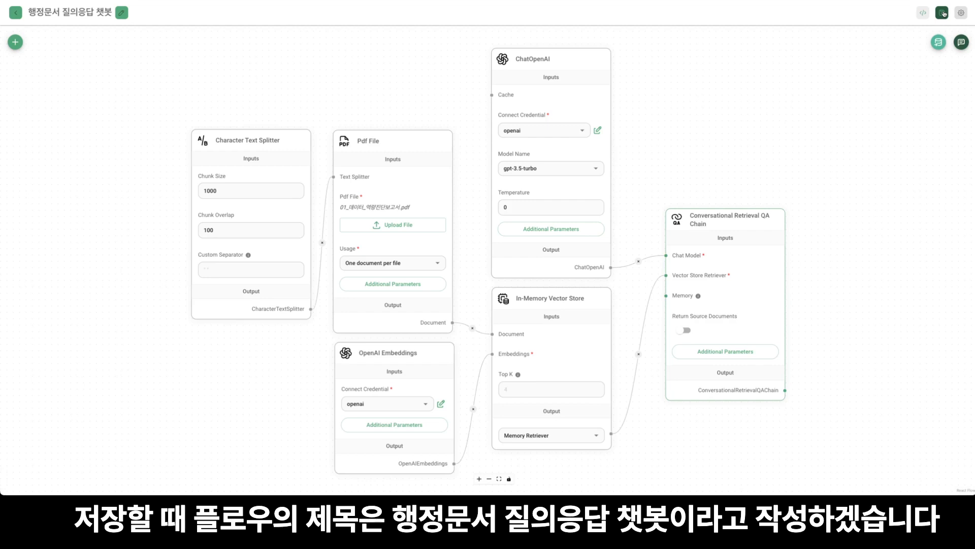
pyautogui.click(962, 43)
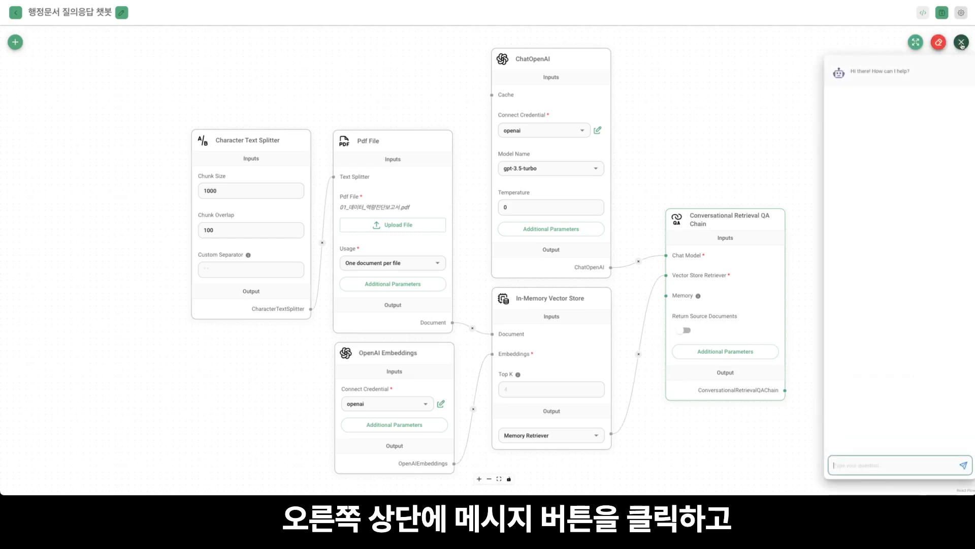
pyautogui.click(914, 43)
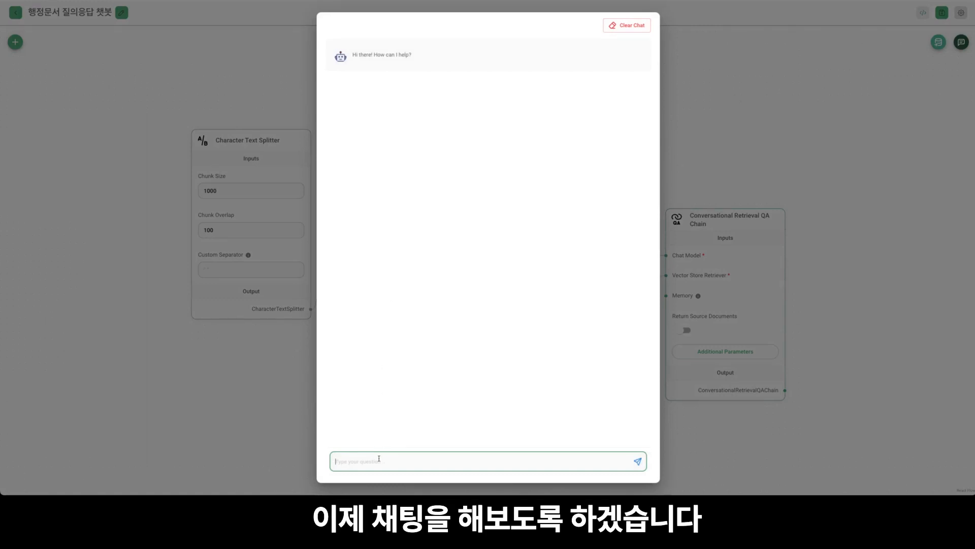
# Ask the chatbot "역량진단 기간과 방법 알려줘".
pyautogui.write('이량진단 기간과 ㅂ')
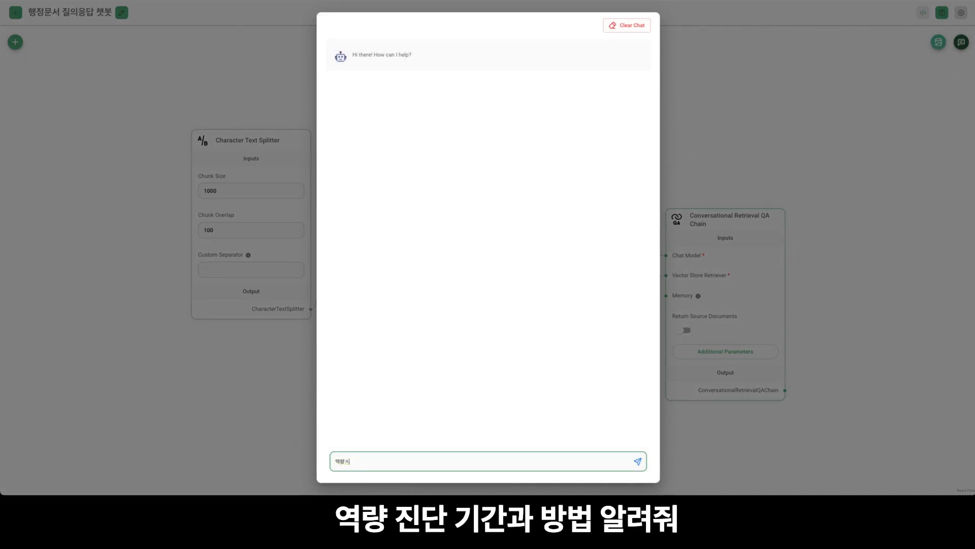
pyautogui.write('방법 알려줘')
pyautogui.press('Return')
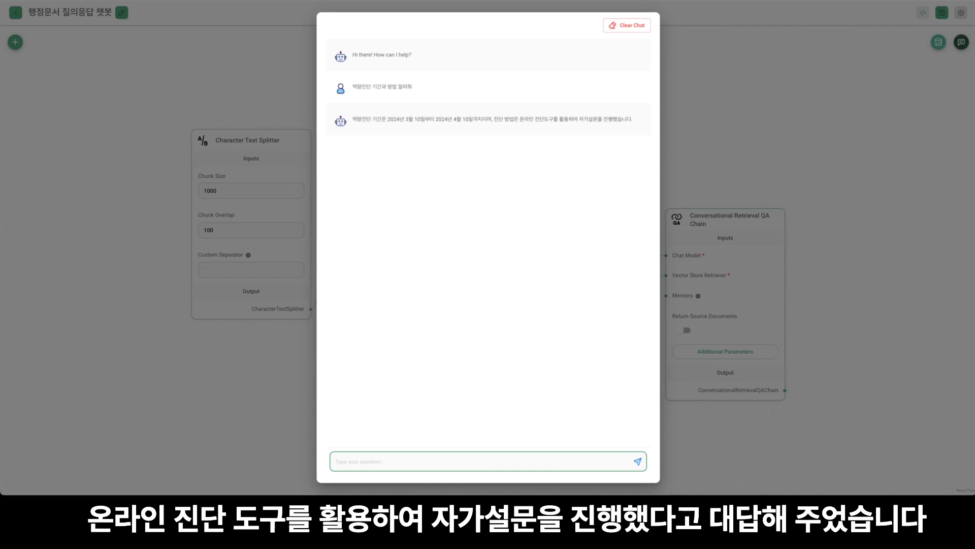
# Ask the chatbot "역량진단 항목 알려줘".
pyautogui.write('역량진단 항목')
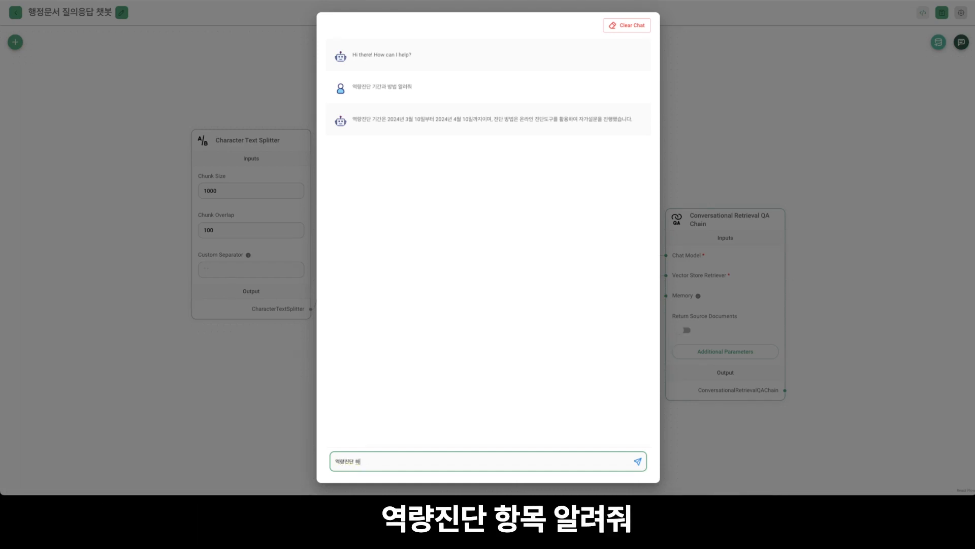
pyautogui.write(' 알려줘')
pyautogui.press('Return')
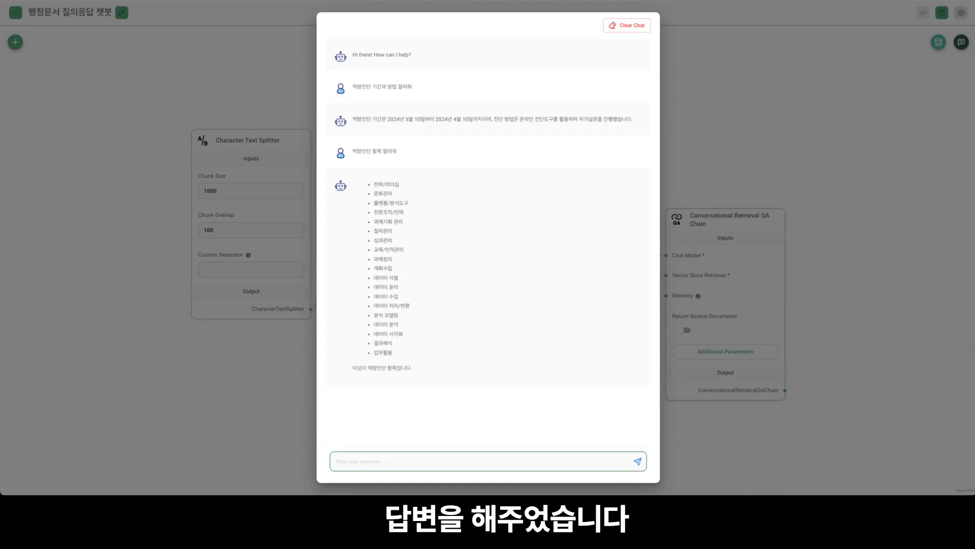
# Ask the chatbot "부서별 역량 순위 알려줘".
pyautogui.write('부서별 역량 순위')
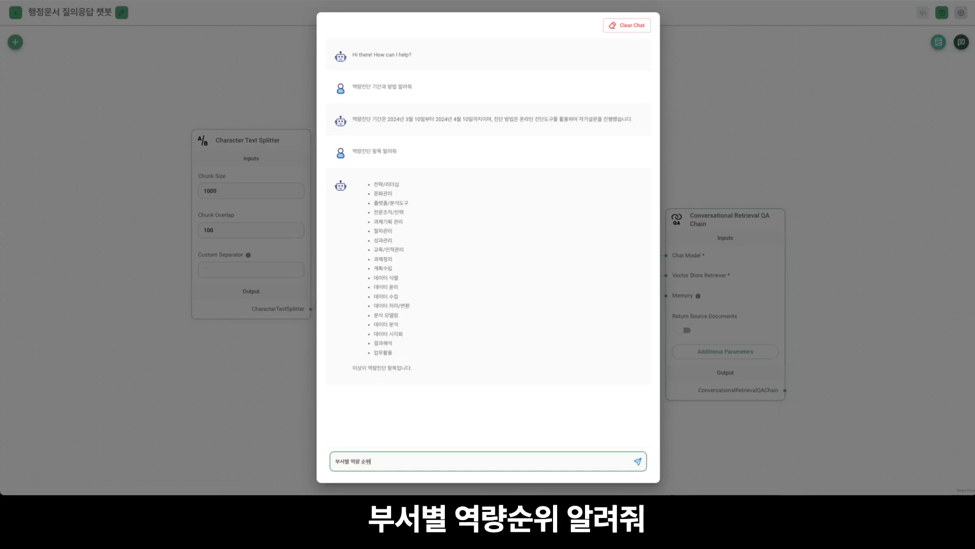
pyautogui.write(' 알려줘')
pyautogui.press('Return')
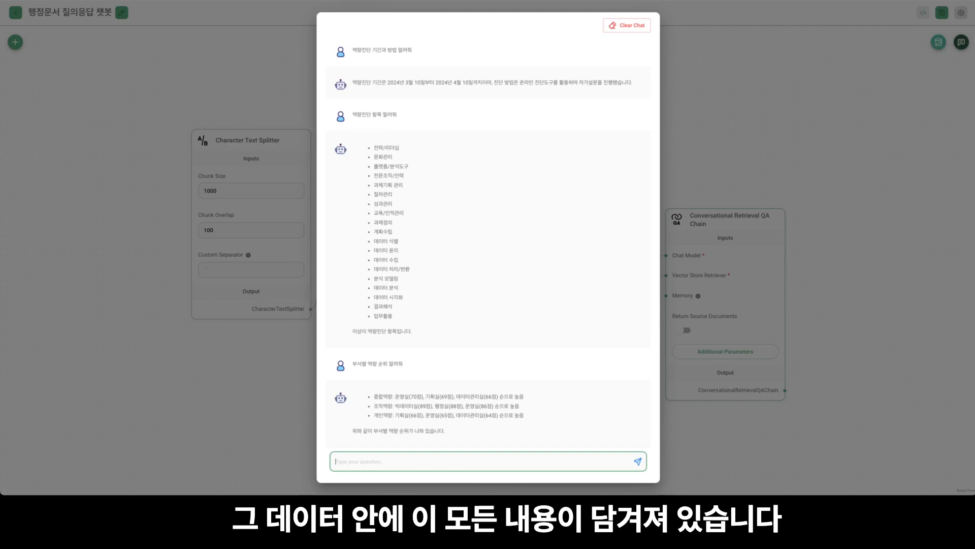
# Ask the chatbot "데이터 전문 인력을 양성하려면 어떻게 해야해?".
pyautogui.write('데이터 전문')
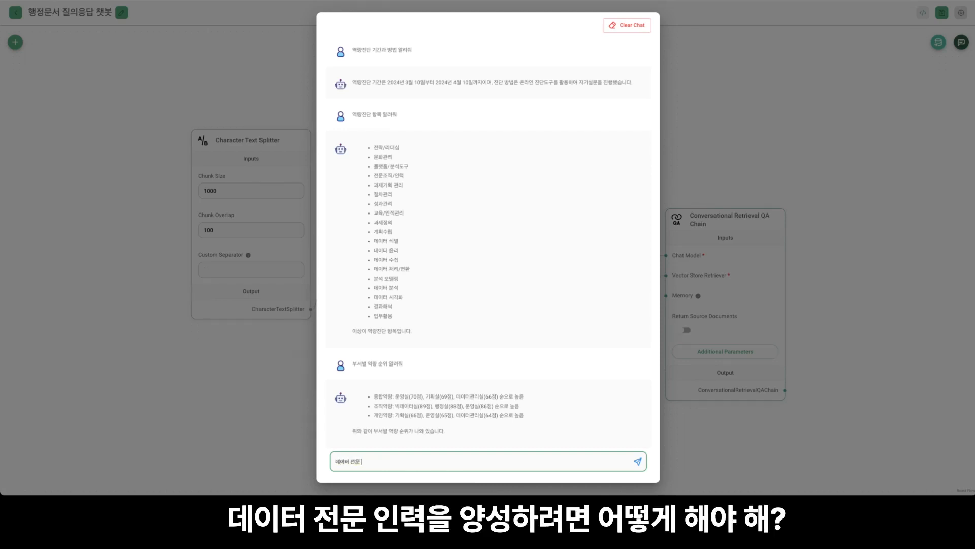
pyautogui.write(' 열력을 양성히')
pyautogui.write('려면 어떻게 해야해?')
pyautogui.press('Return')
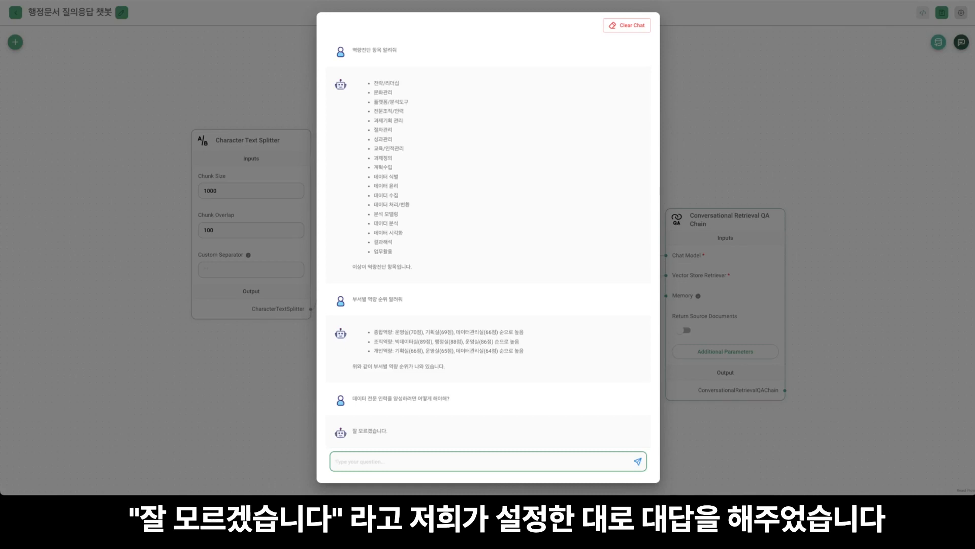
# Enable Return Source Documents on the Conversational Retrieval QA Chain and save the chatflow.
pyautogui.click(865, 338)
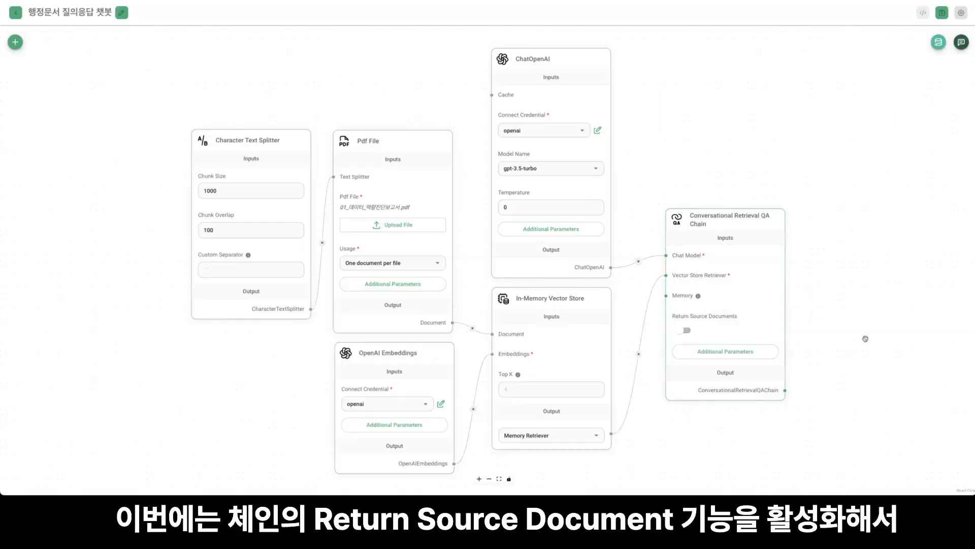
pyautogui.click(687, 330)
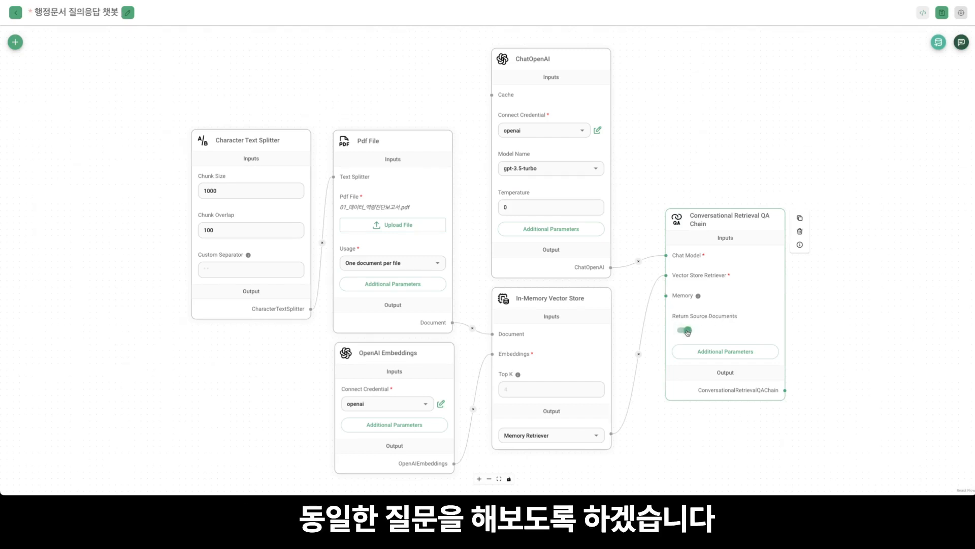
pyautogui.click(942, 13)
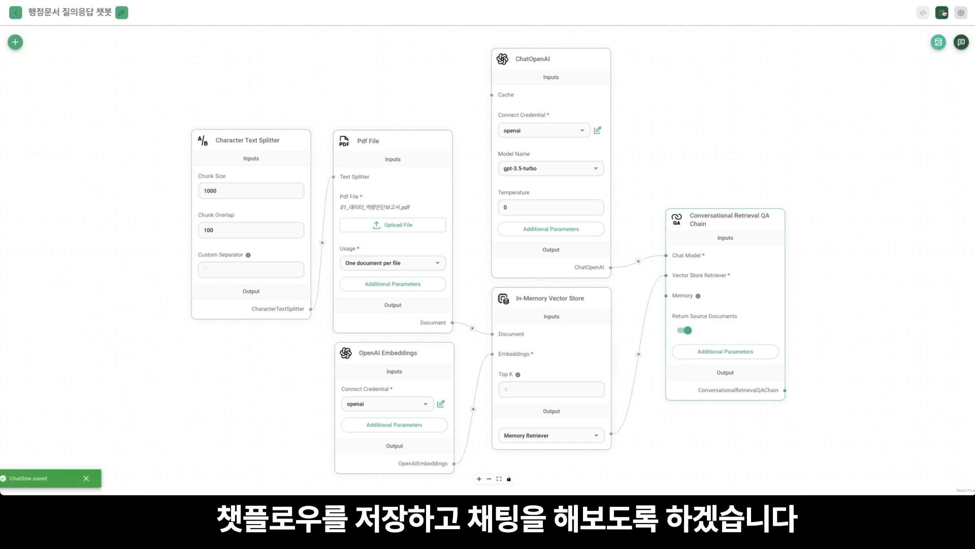
# Reopen the test chat in the expanded view and ask "역량진단 기간 알려줘".
pyautogui.click(961, 43)
pyautogui.click(916, 42)
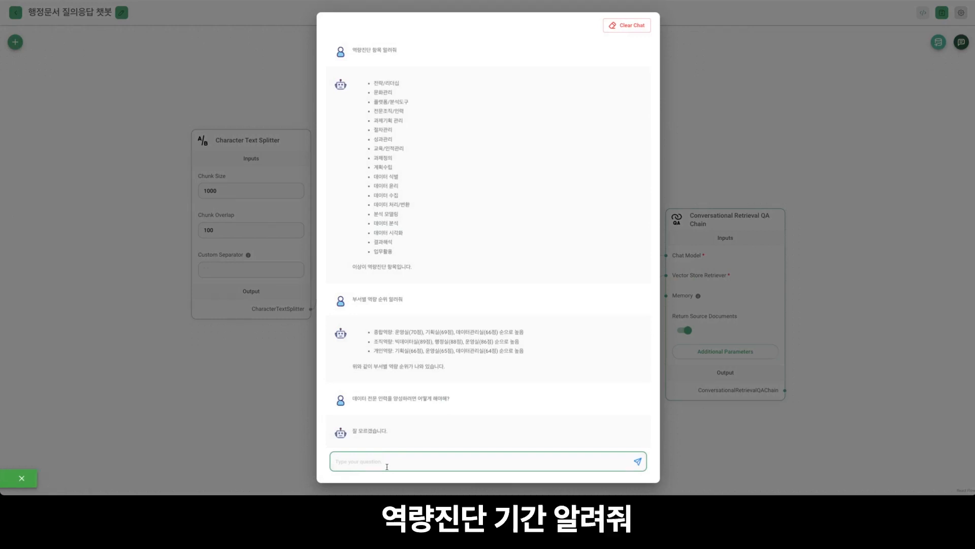
pyautogui.write('역량진단 ㄱ기간 알려줘')
pyautogui.press('Return')
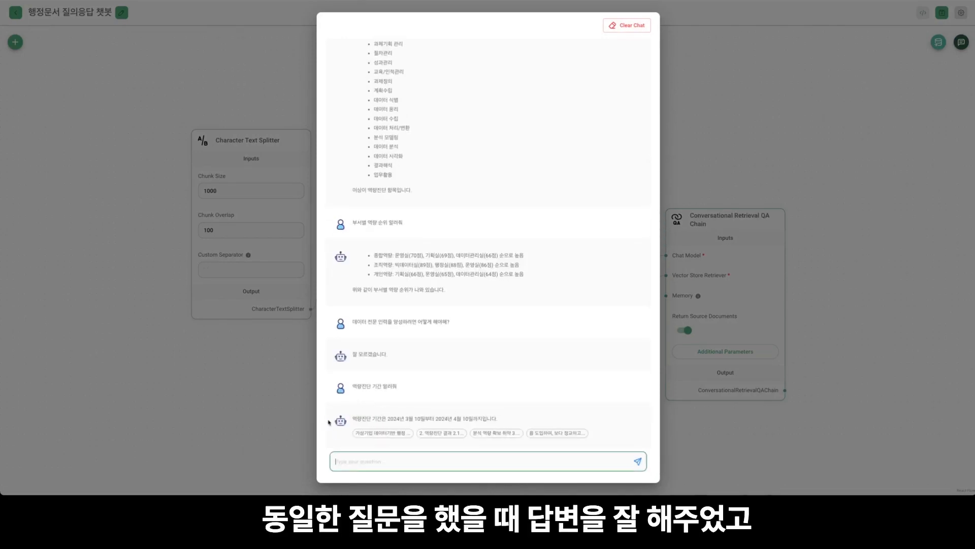
# Examine the first source document cited under the latest answer, and close the chat.
pyautogui.click(382, 433)
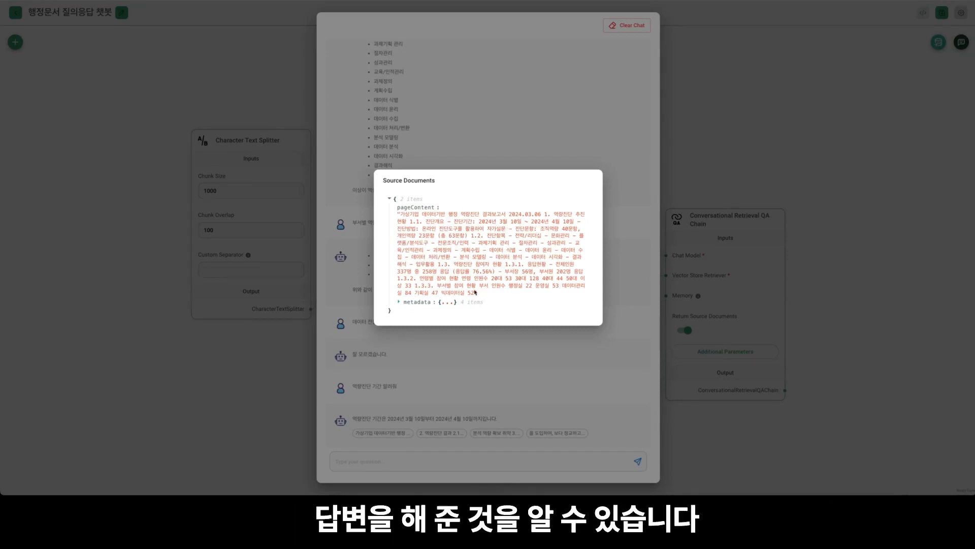
pyautogui.click(529, 385)
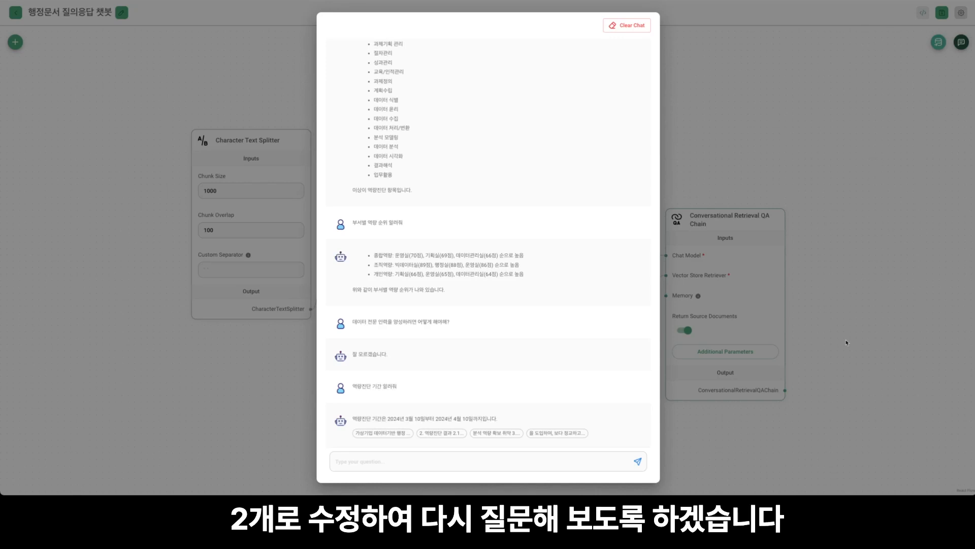
pyautogui.click(846, 343)
# Set Top K of the In-Memory Vector Store to 2 and save the chatflow.
pyautogui.click(516, 390)
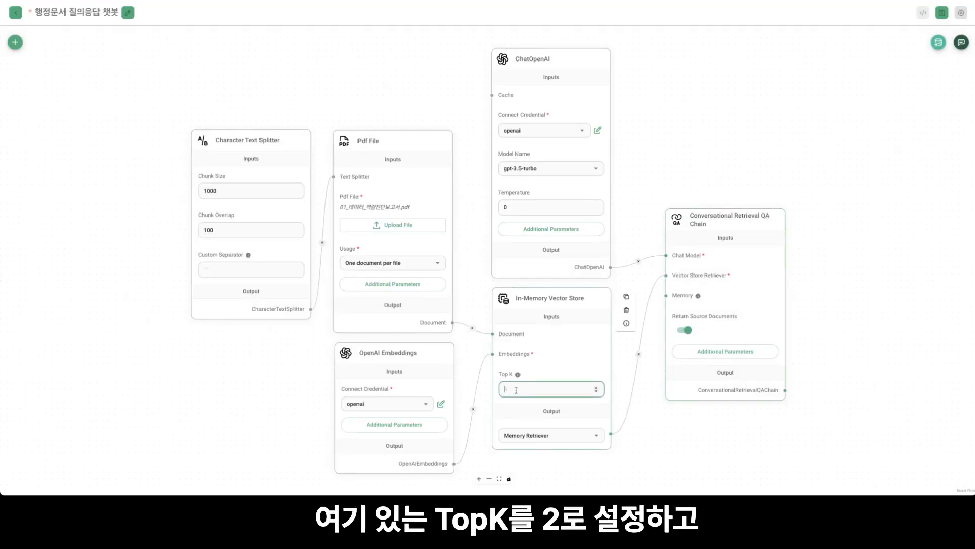
pyautogui.write('2')
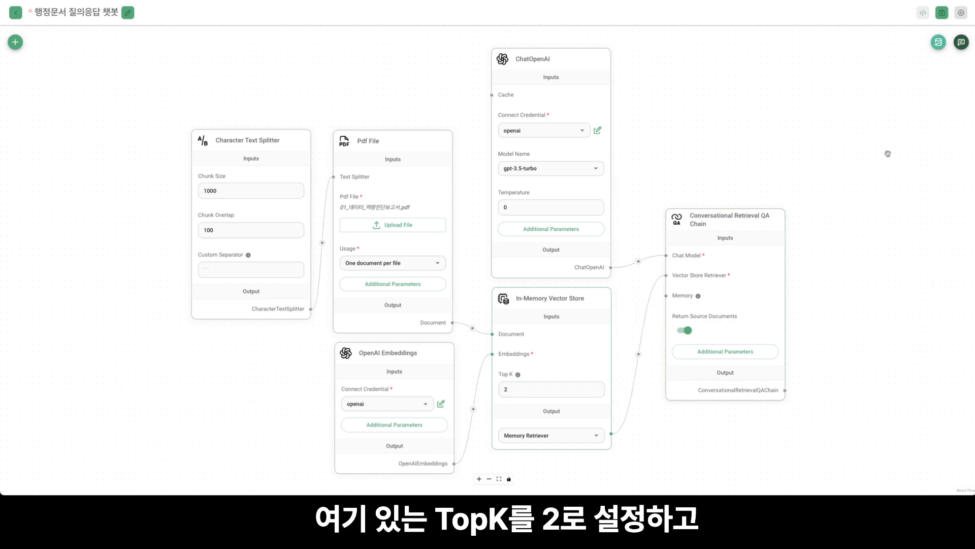
pyautogui.click(942, 14)
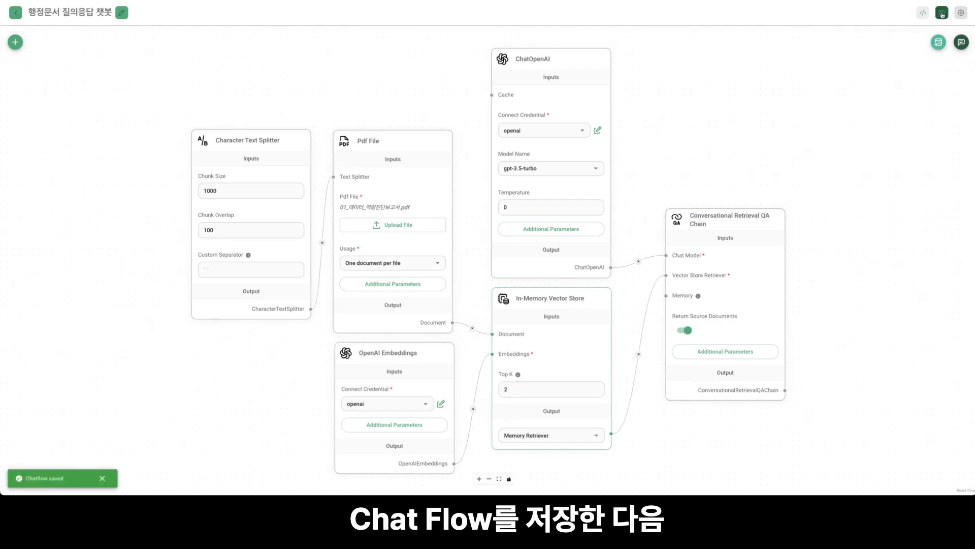
# Repeat the question "역량진단 기간 알려줘" in the expanded test chat to check the cited sources, and close the chat.
pyautogui.click(961, 42)
pyautogui.click(916, 42)
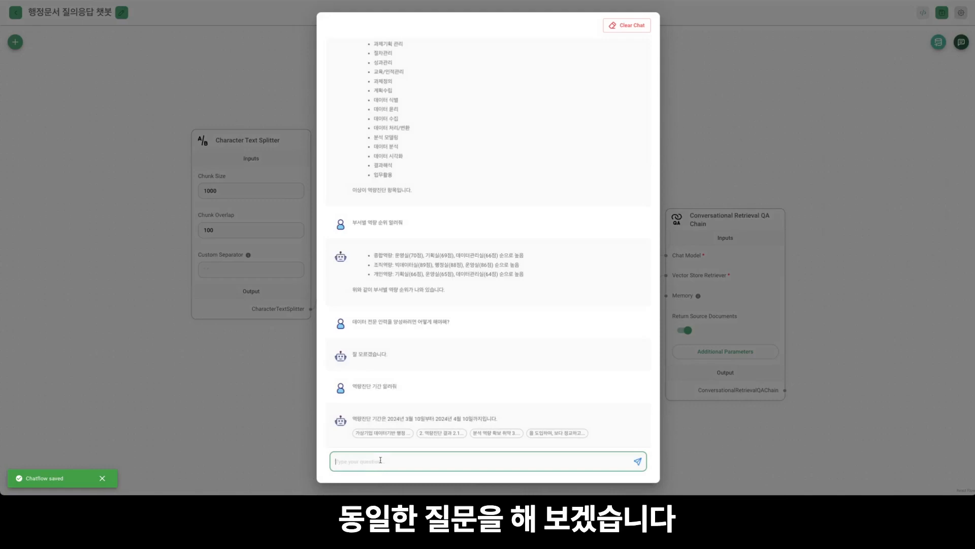
pyautogui.write('역량진단 기')
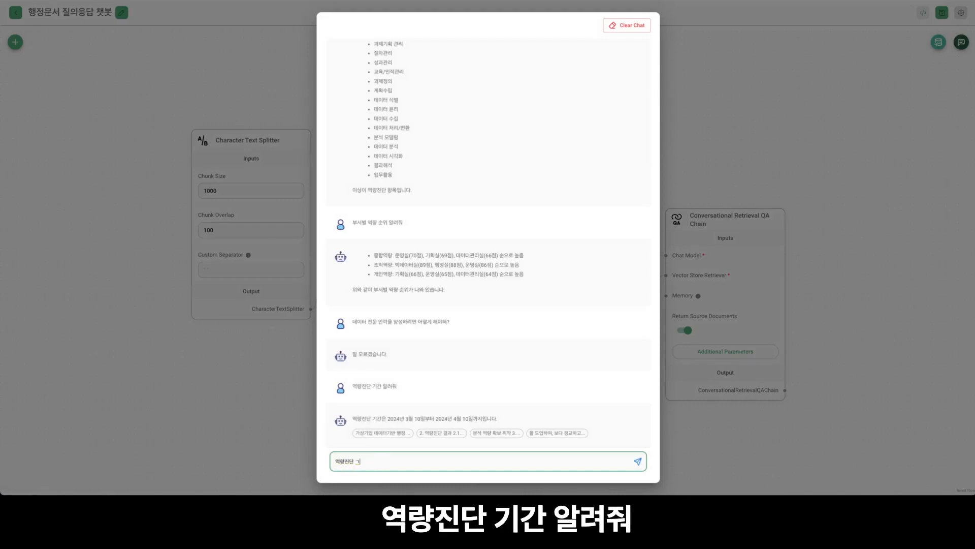
pyautogui.write('간 알려줘')
pyautogui.press('Return')
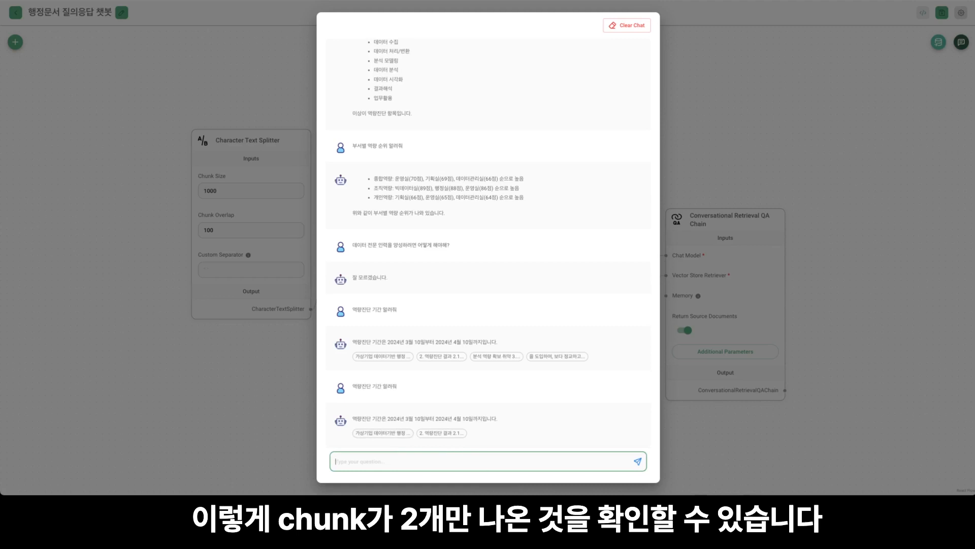
pyautogui.click(847, 360)
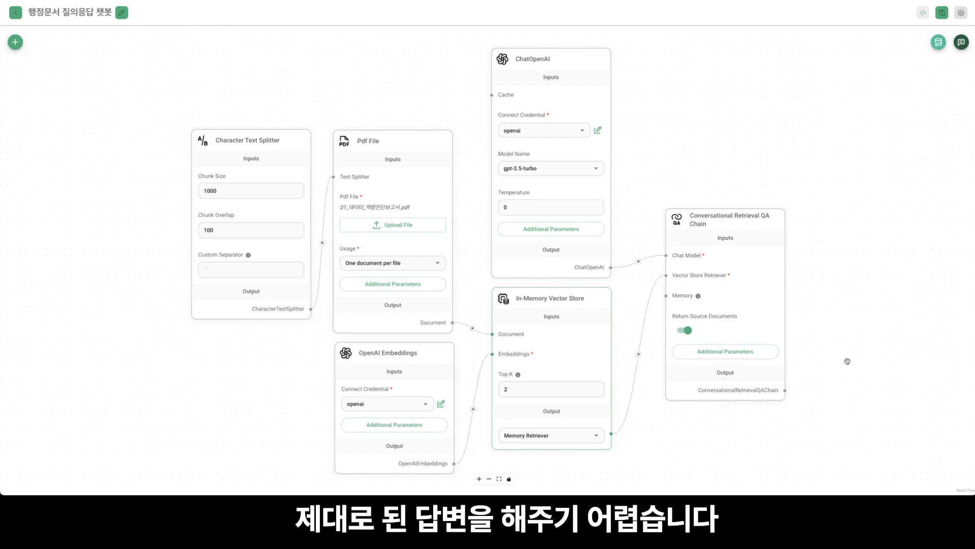
# Ask for a document summary with "이 문서 요약해줘" in the expanded test chat, and close the chat.
pyautogui.click(962, 42)
pyautogui.click(916, 44)
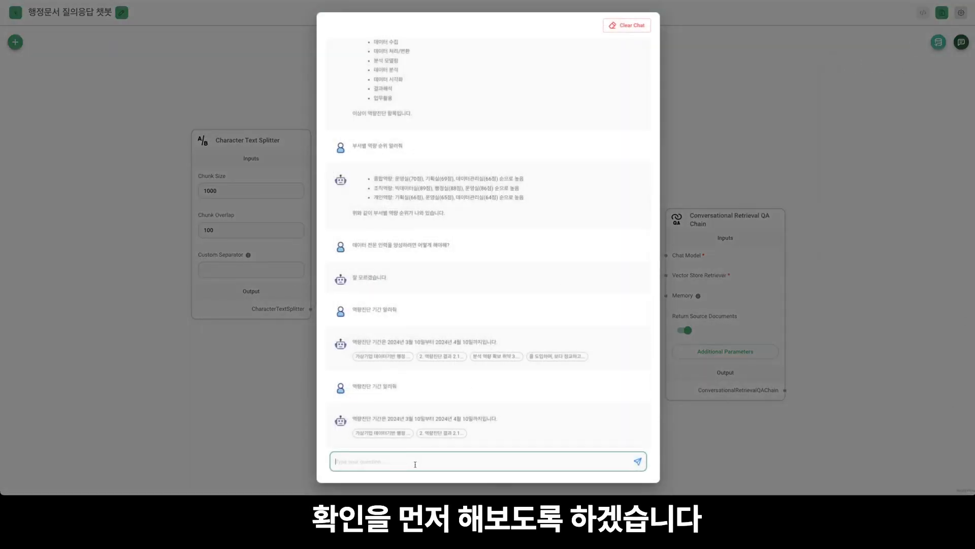
pyautogui.write('이 문서 요약해')
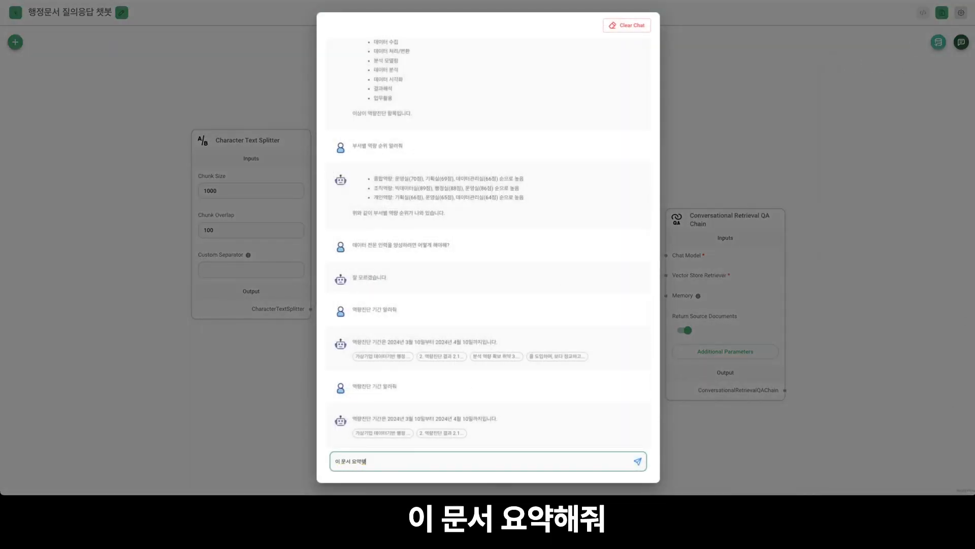
pyautogui.write('줘')
pyautogui.press('Return')
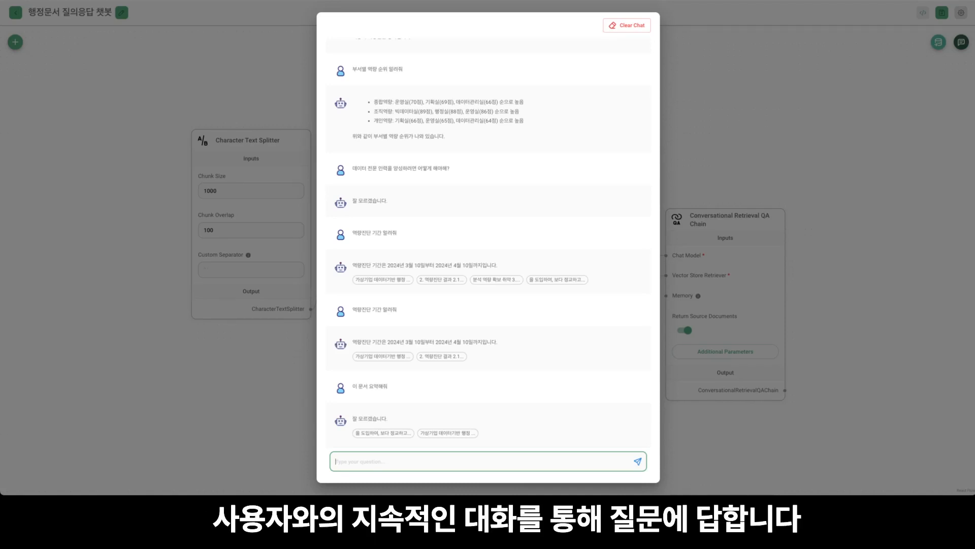
pyautogui.click(790, 333)
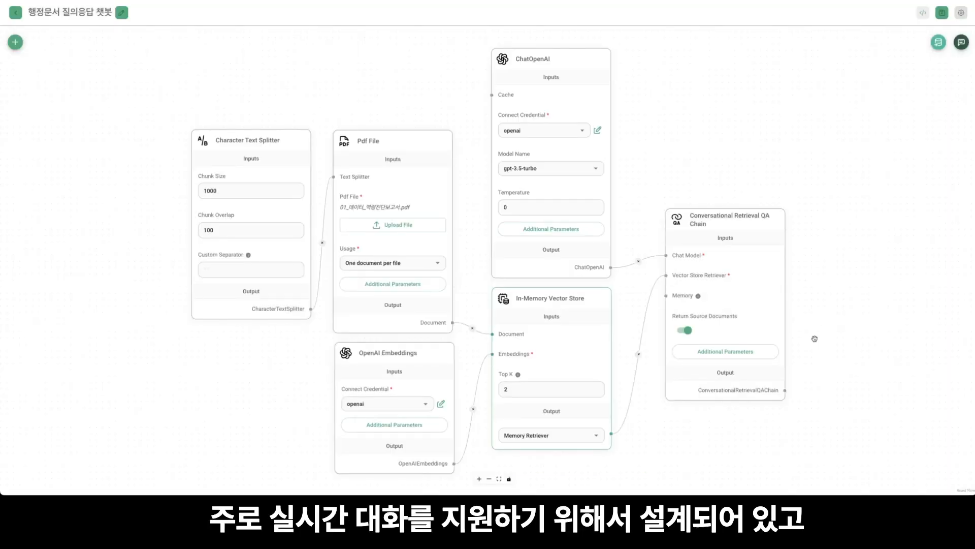
# Delete the Conversational Retrieval QA Chain node from the canvas.
pyautogui.moveTo(823, 337); pyautogui.dragTo(667, 278)
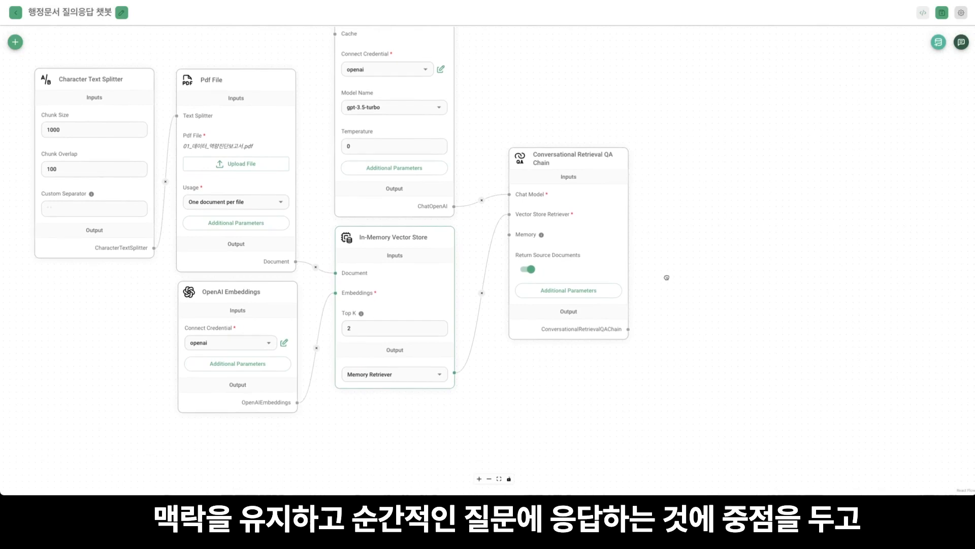
pyautogui.scroll(5, 666, 277)
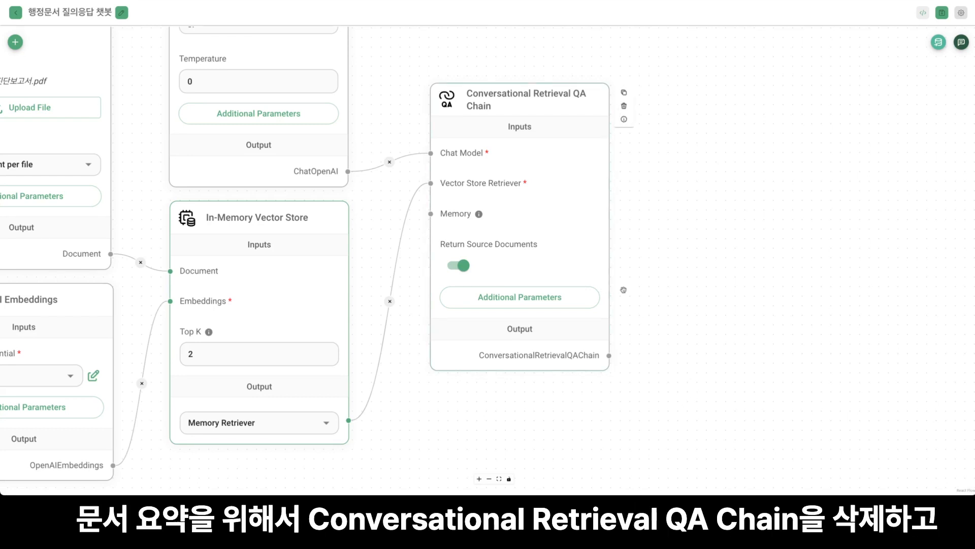
pyautogui.click(572, 155)
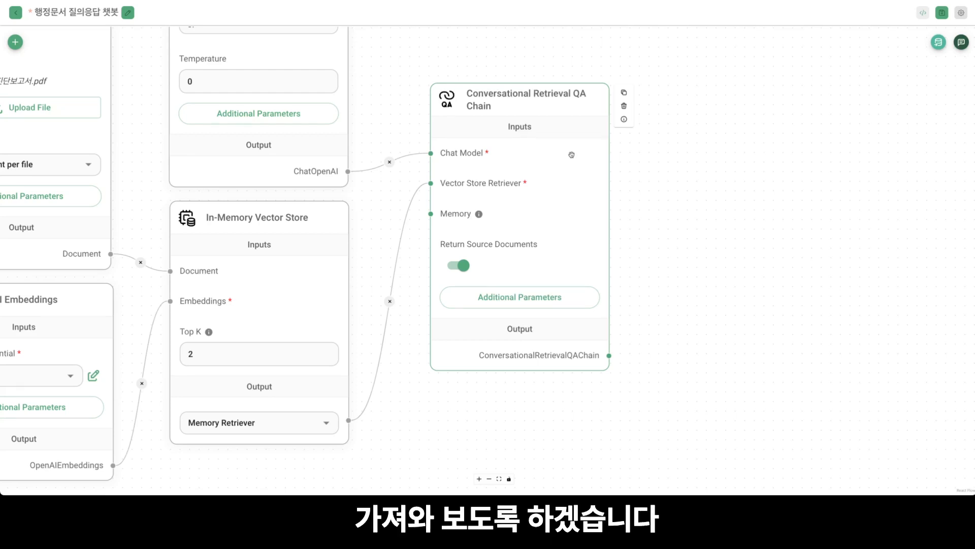
pyautogui.press('BackSpace')
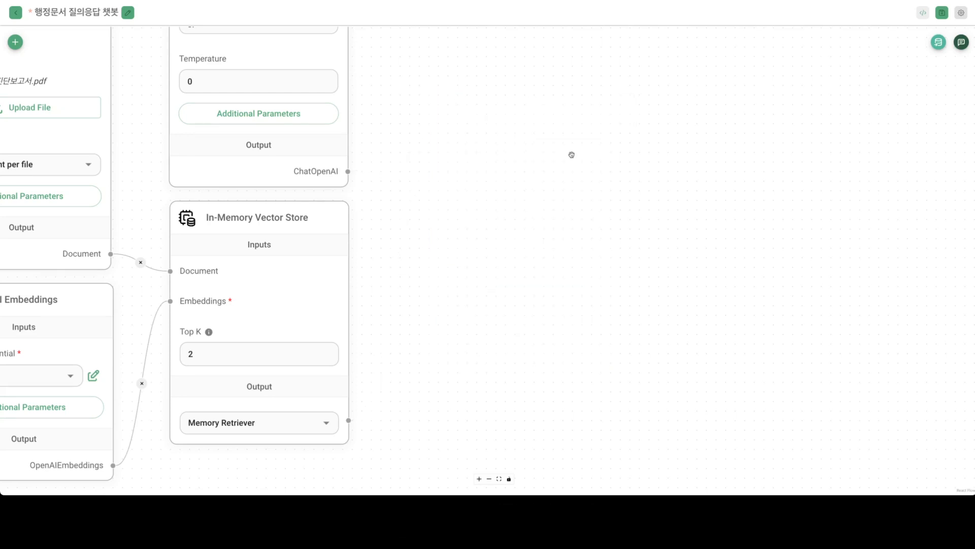
# Add a Retrieval QA Chain node in the space beside the ChatOpenAI and In-Memory Vector Store nodes.
pyautogui.click(15, 42)
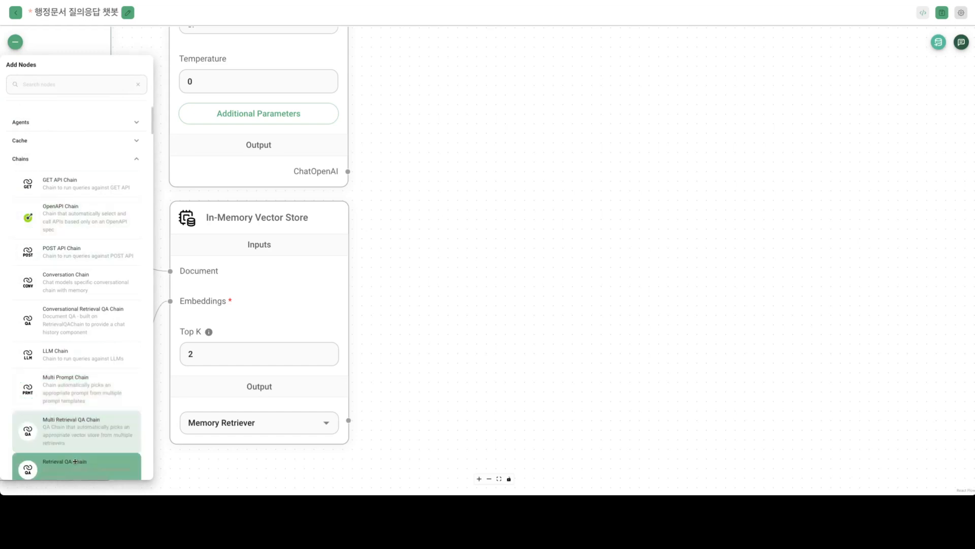
pyautogui.moveTo(75, 461); pyautogui.dragTo(483, 167)
pyautogui.moveTo(551, 154); pyautogui.dragTo(547, 138)
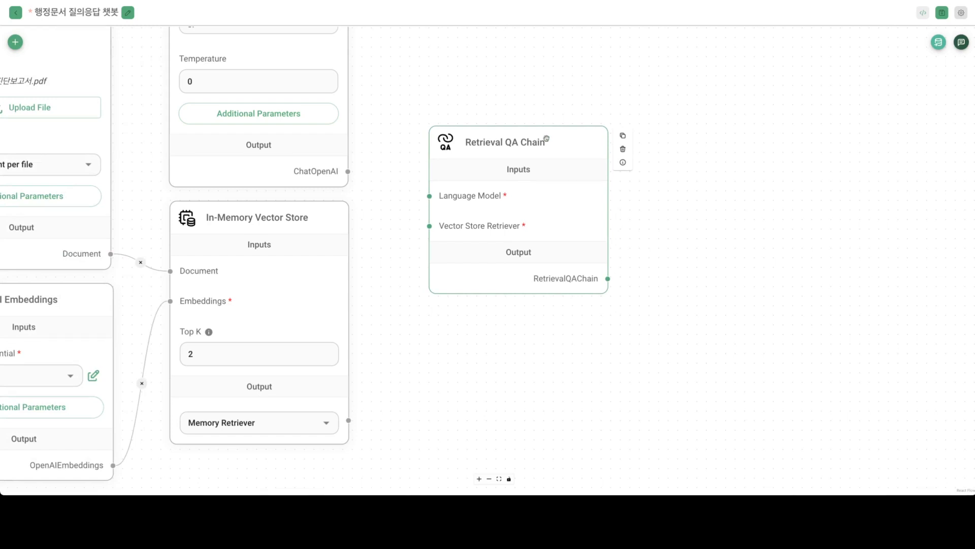
# Connect ChatOpenAI as language model and the Memory Retriever as vector store retriever to the Retrieval QA Chain, and save the chatflow.
pyautogui.moveTo(429, 196); pyautogui.dragTo(351, 174)
pyautogui.moveTo(429, 225); pyautogui.dragTo(342, 416)
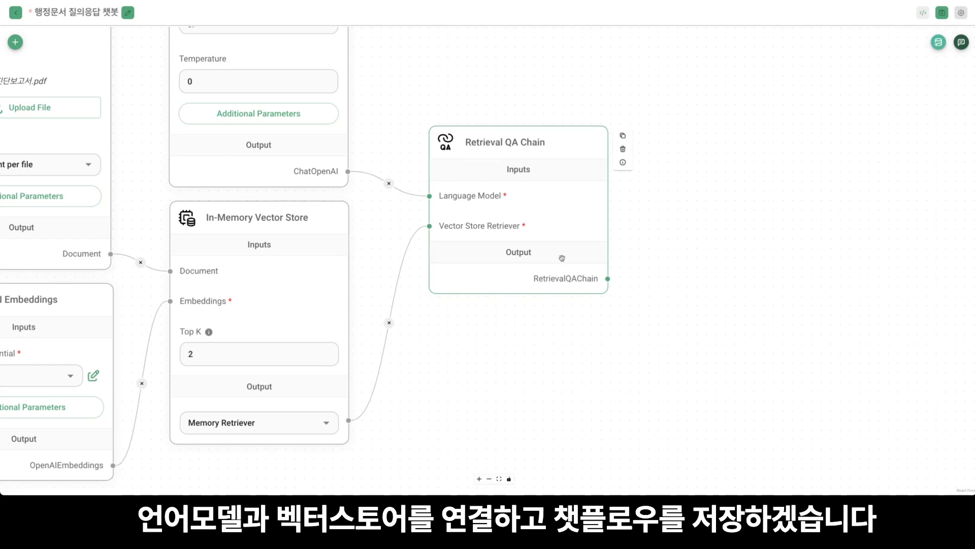
pyautogui.click(942, 12)
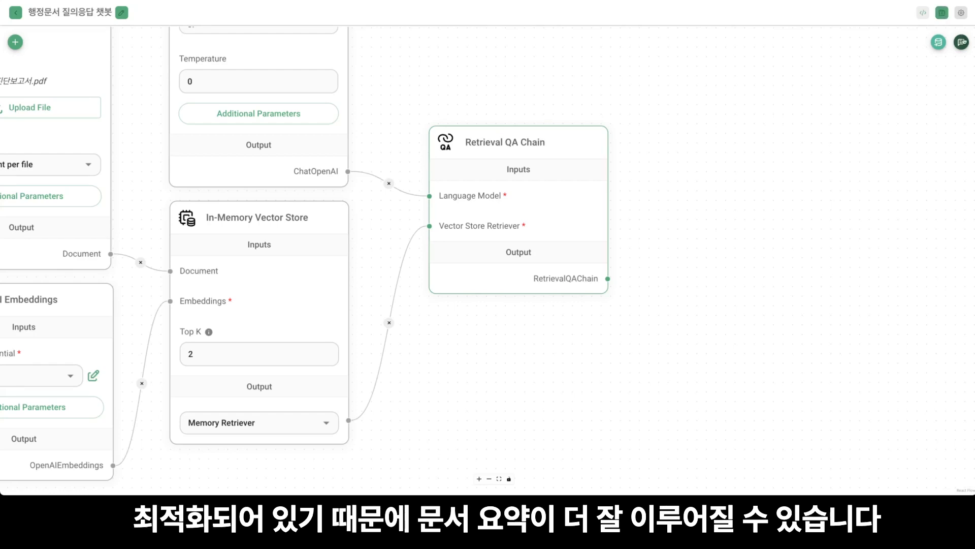
# Ask the chatbot "이 문서 요약해줘" in the expanded test chat using the new Retrieval QA Chain.
pyautogui.click(962, 43)
pyautogui.click(915, 43)
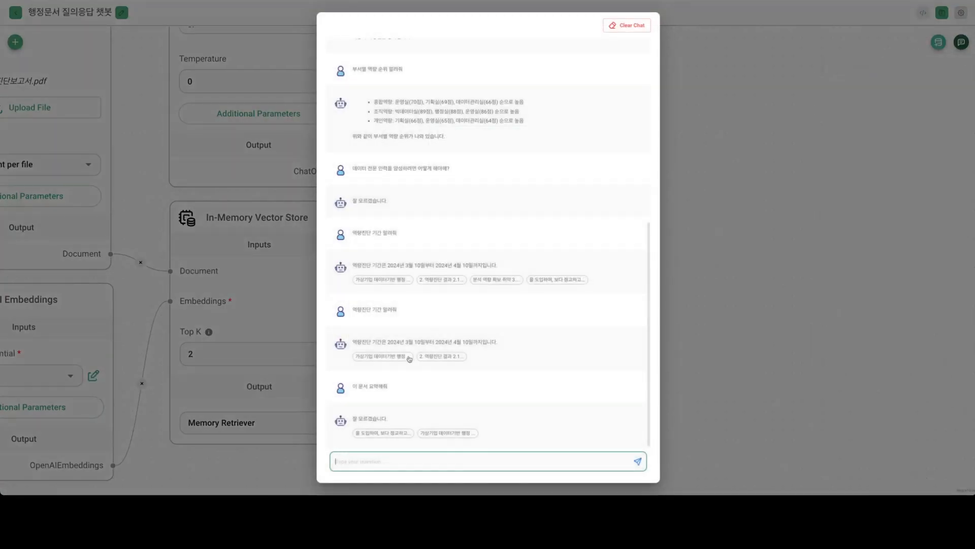
pyautogui.write('이 문')
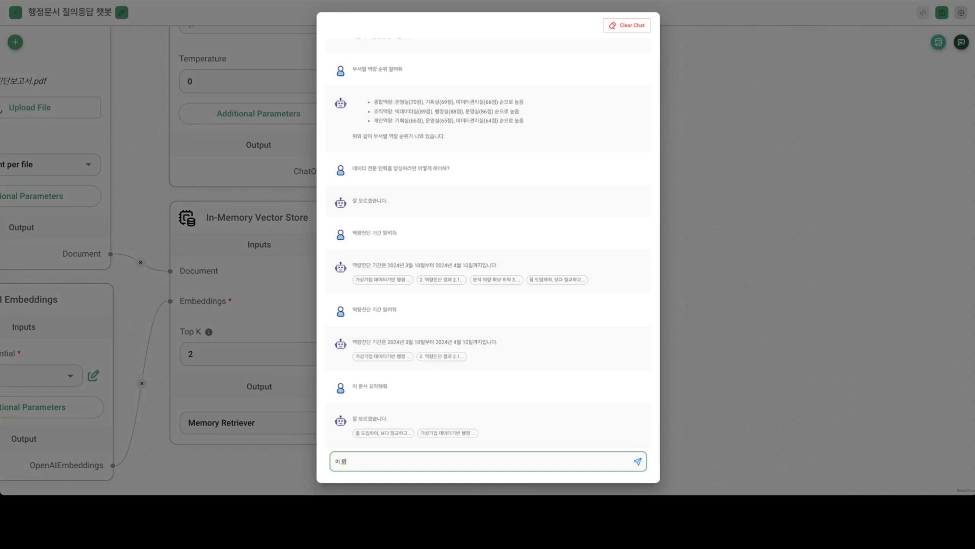
pyautogui.write('서 요약해줘')
pyautogui.press('Return')
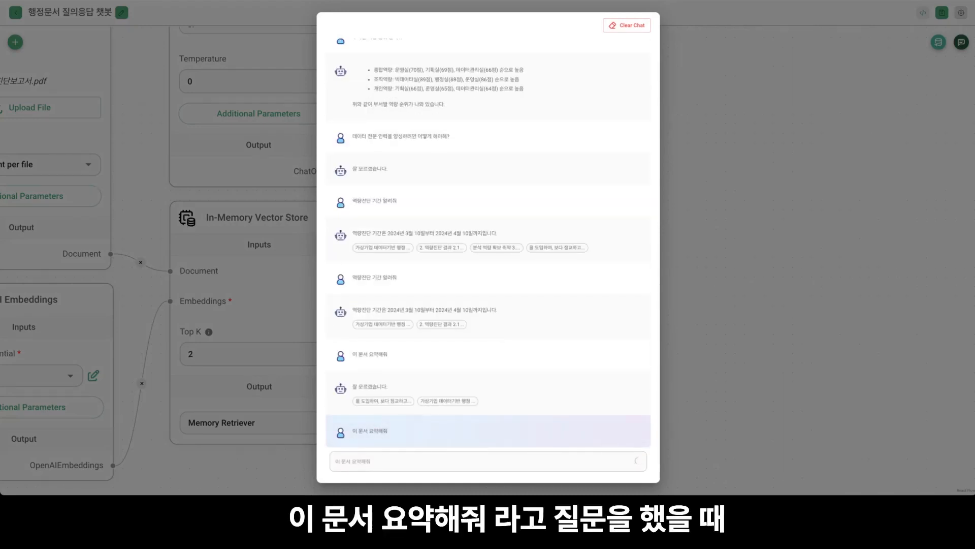